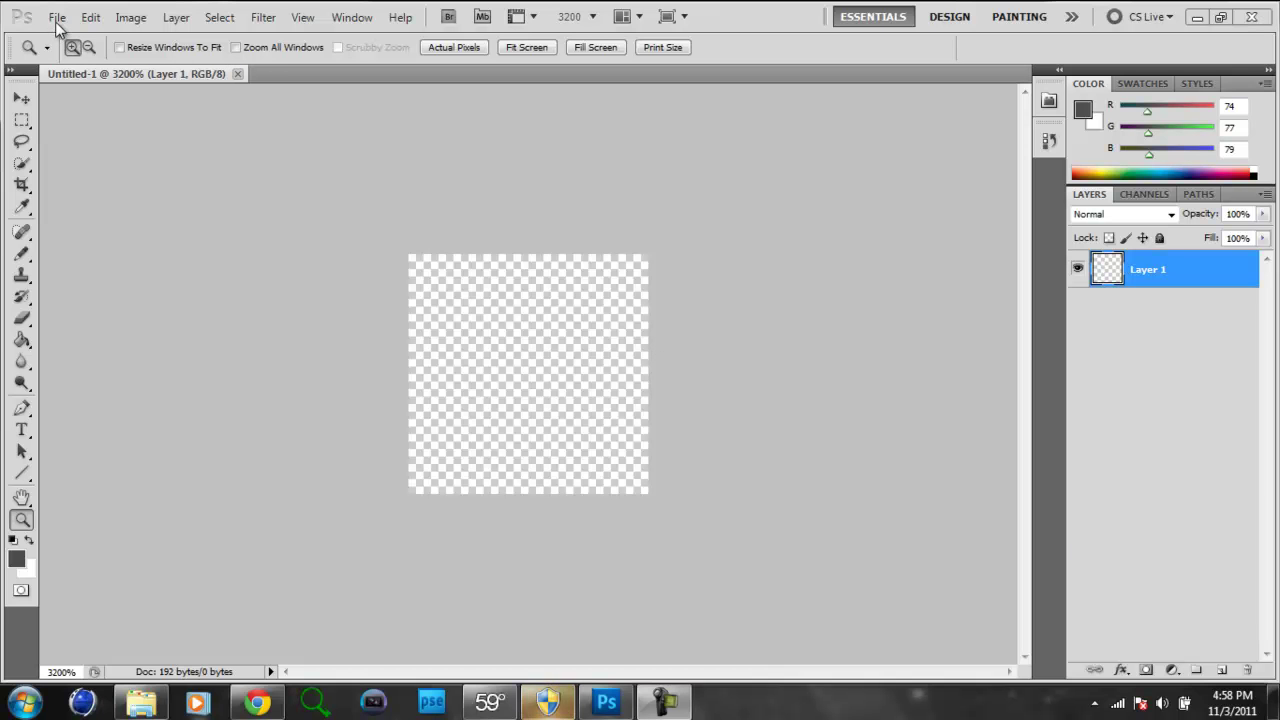
- Create a new 8×8 px document with a transparent background via File > New
{"action": "left_click", "coordinate": [57, 20]}
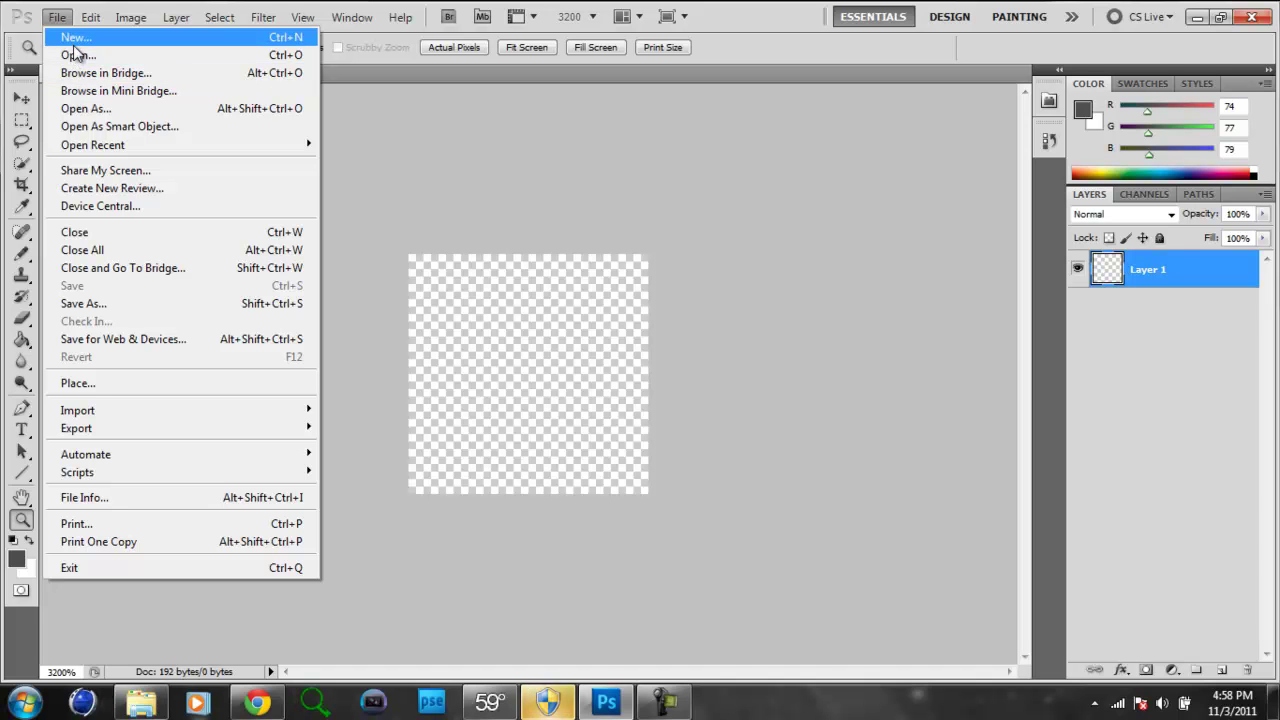
{"action": "left_click", "coordinate": [76, 42]}
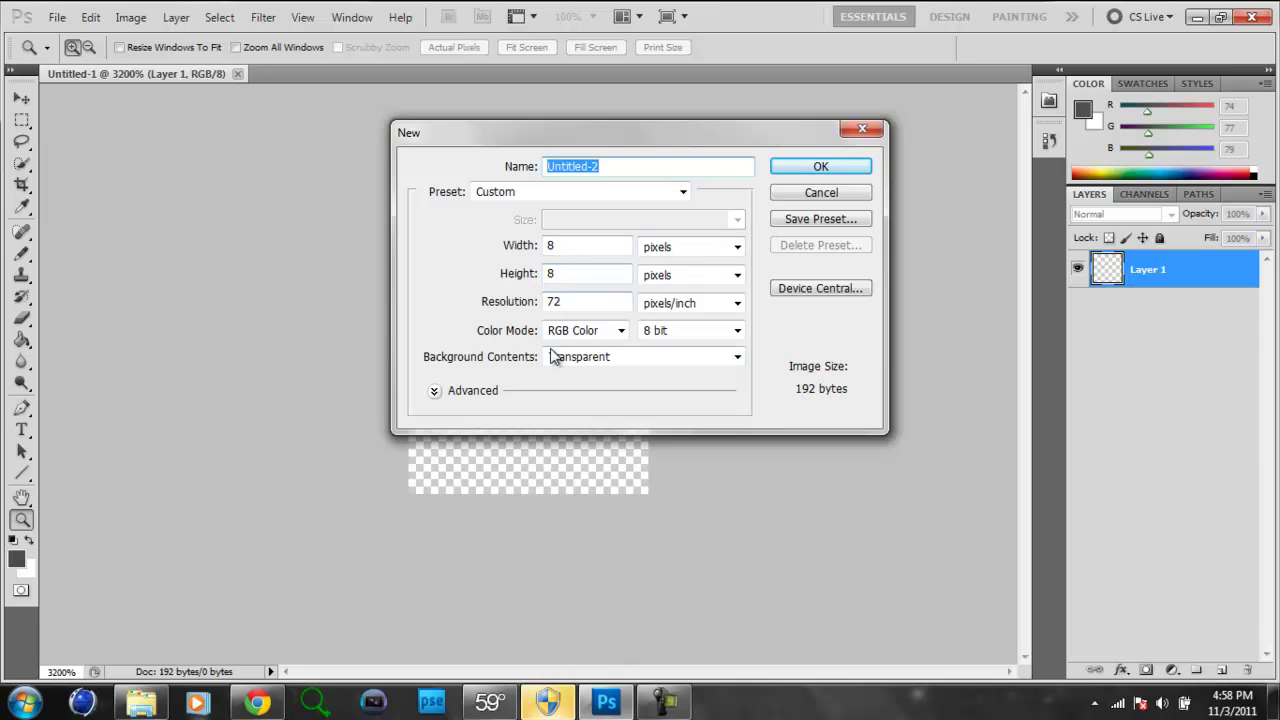
{"action": "left_click", "coordinate": [819, 164]}
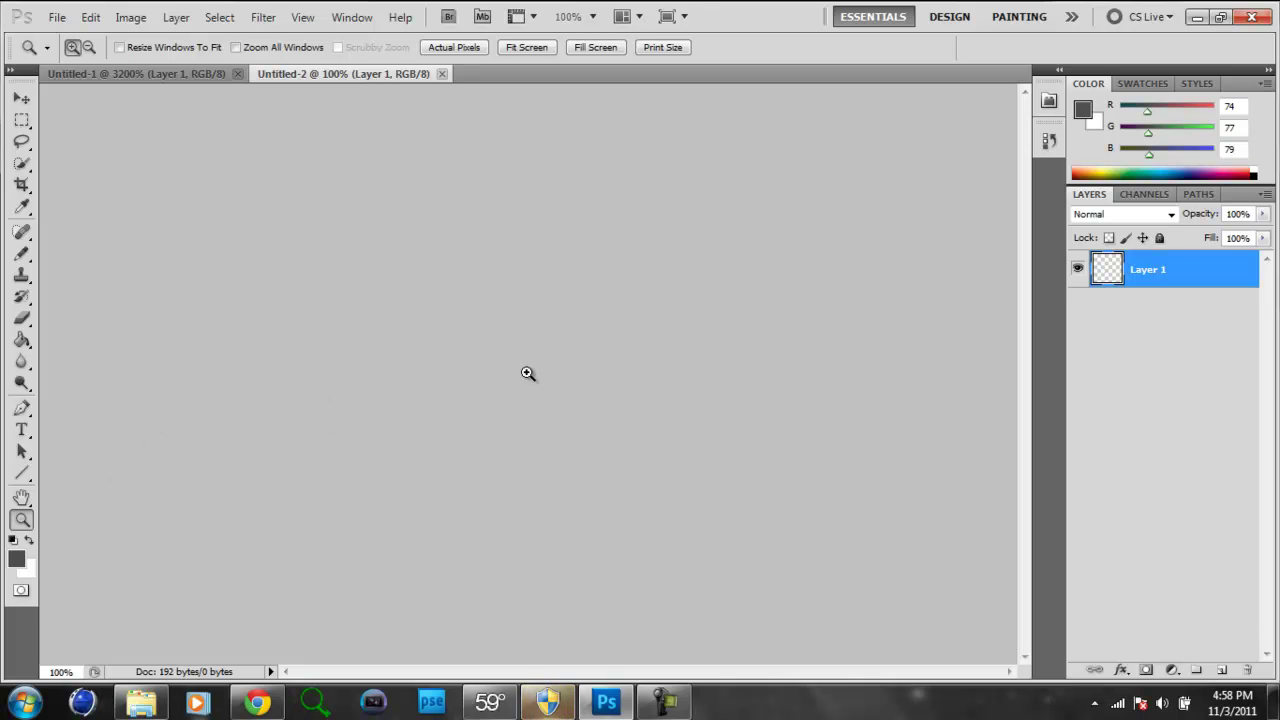
- Zoom in on the tiny canvas and switch to the Pencil Tool
{"action": "left_click_drag", "start_coordinate": [527, 373], "coordinate": [527, 373]}
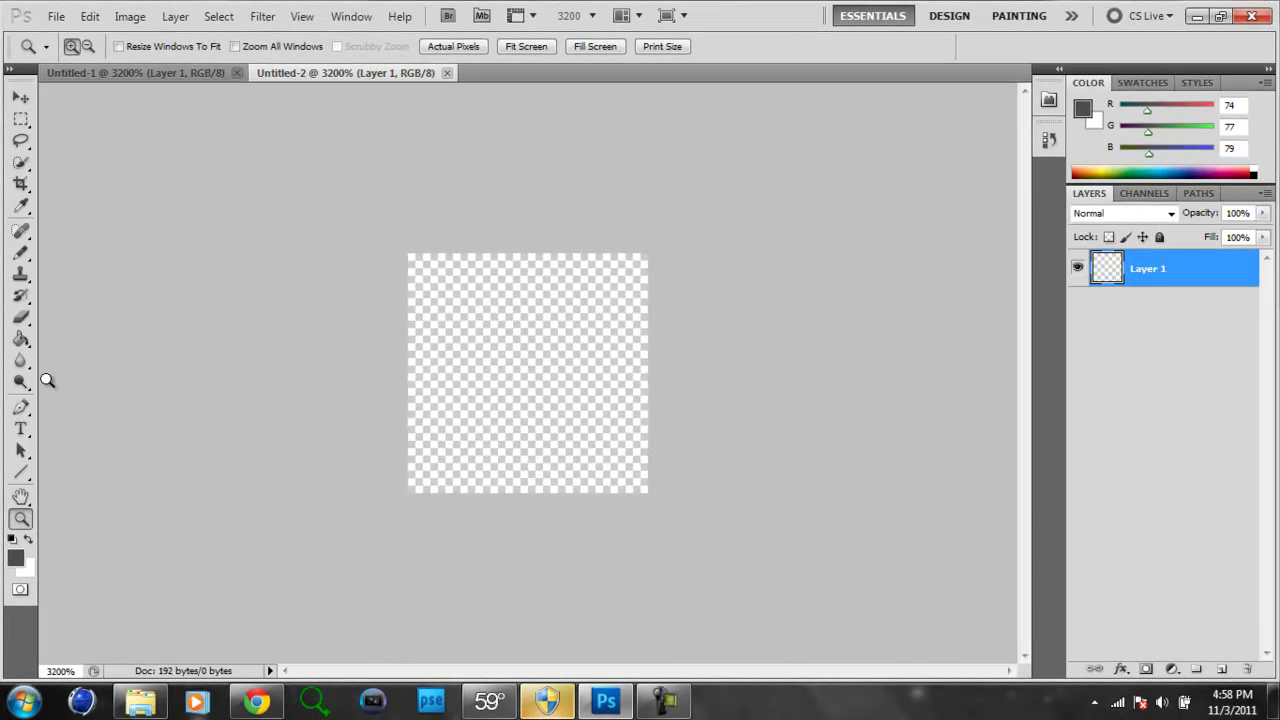
{"action": "left_click", "coordinate": [22, 253]}
{"action": "left_click", "coordinate": [91, 250]}
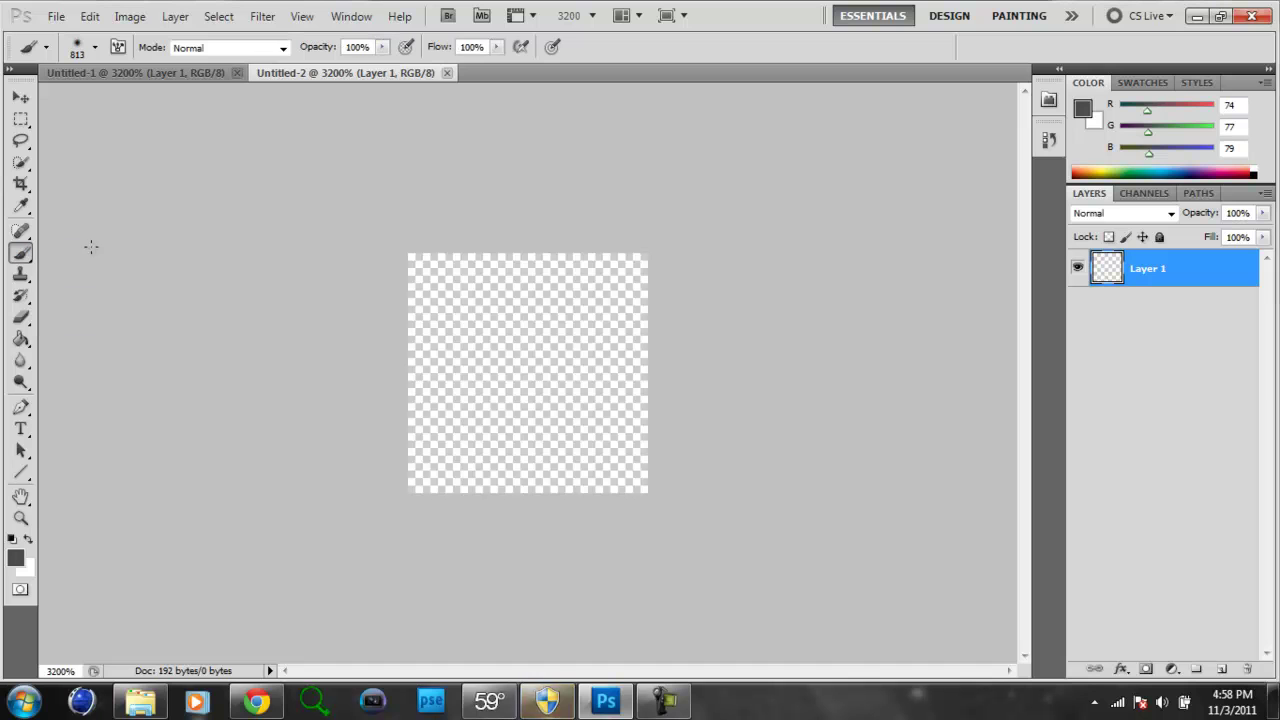
{"action": "left_click", "coordinate": [27, 256]}
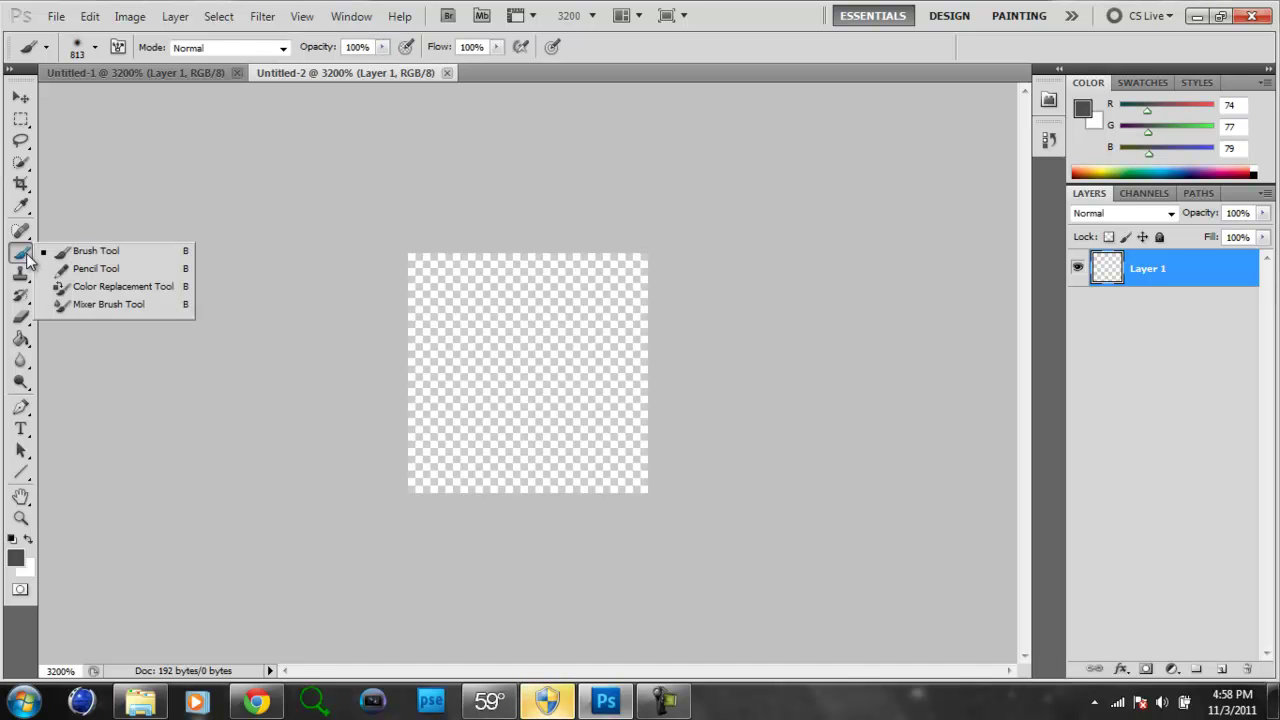
{"action": "left_click", "coordinate": [75, 269]}
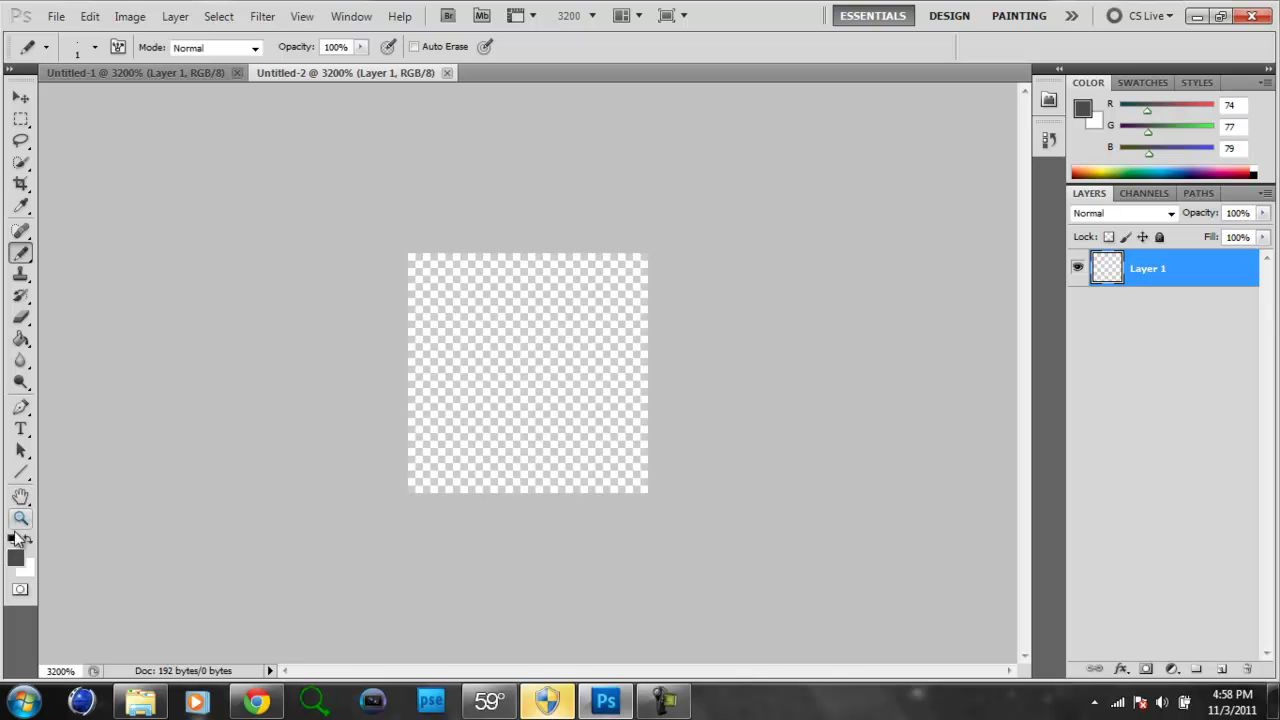
- Set the foreground color to black in the Color Picker
{"action": "left_click", "coordinate": [15, 558]}
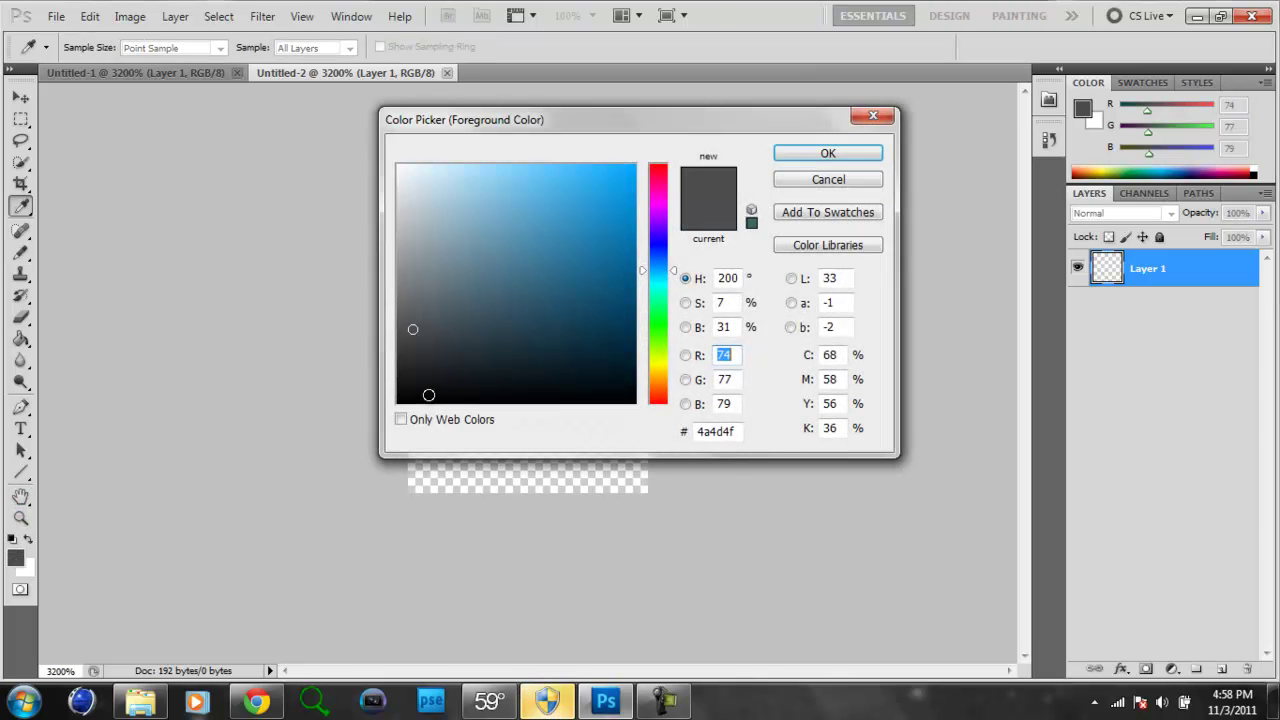
{"action": "left_click", "coordinate": [402, 402]}
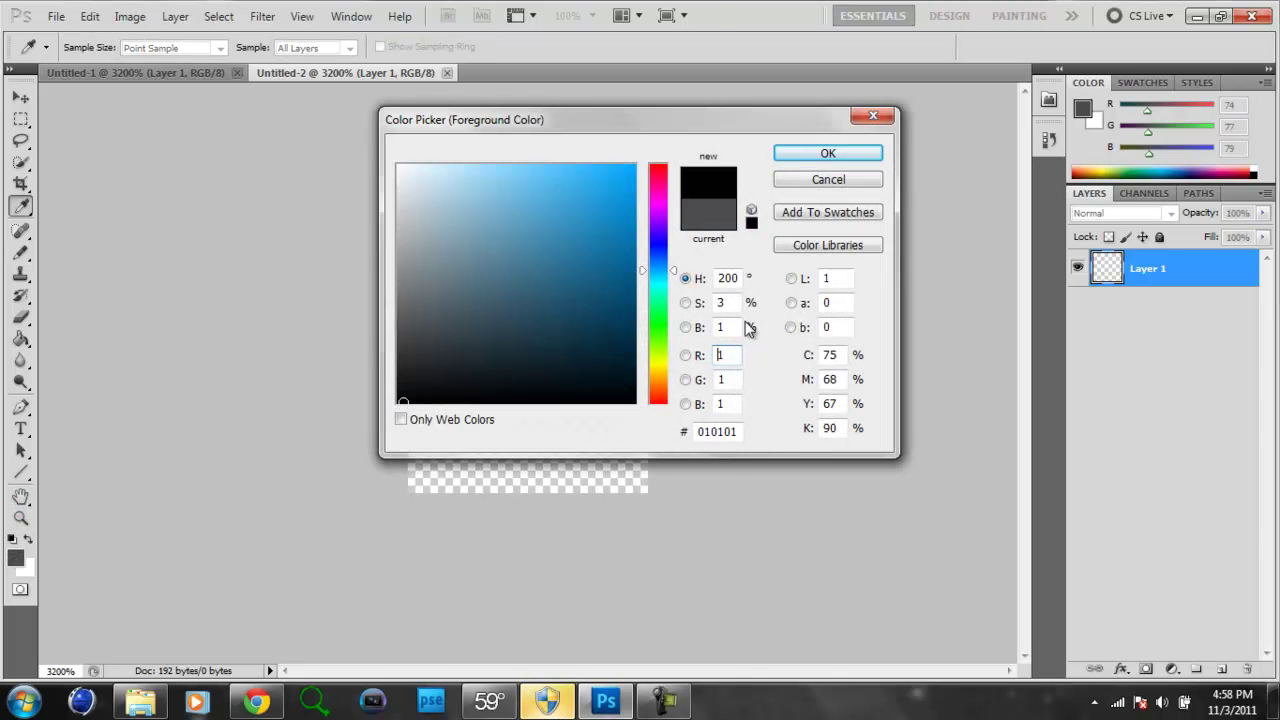
{"action": "left_click", "coordinate": [847, 155]}
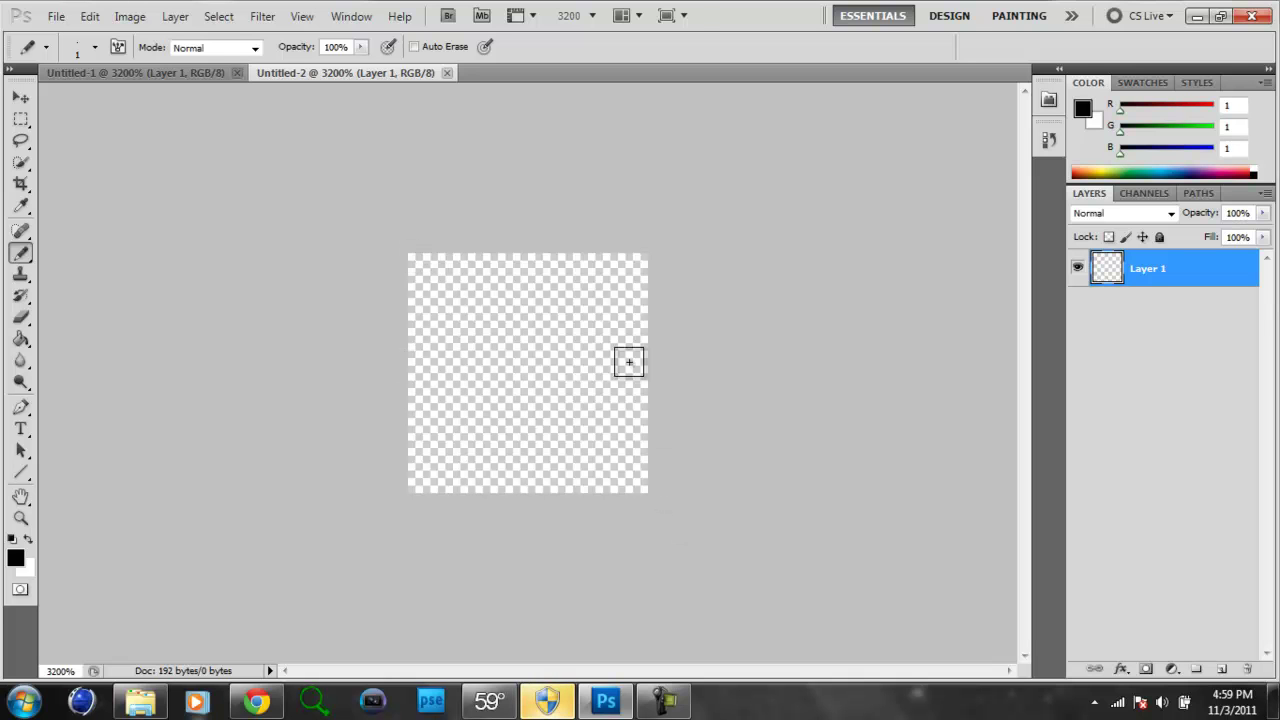
- Pencil in eight black pixels diagonally from the top-left to the bottom-right corner
{"action": "left_click", "coordinate": [422, 267]}
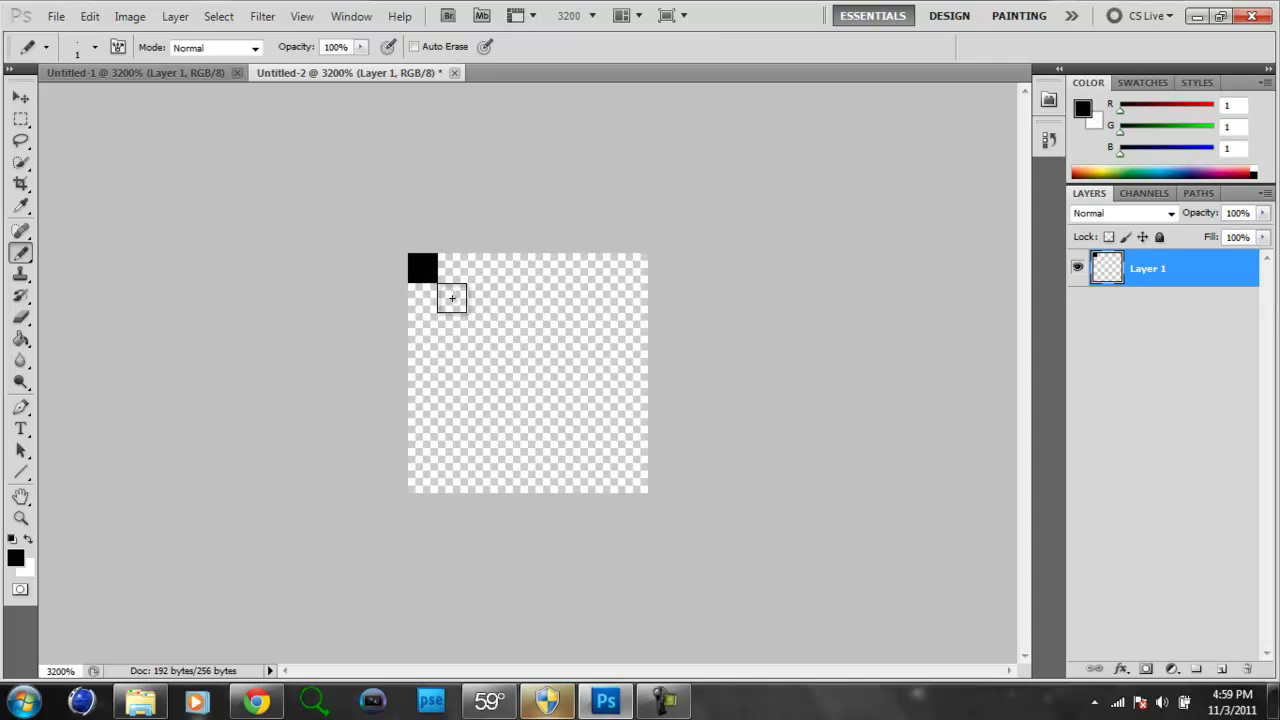
{"action": "left_click", "coordinate": [451, 298]}
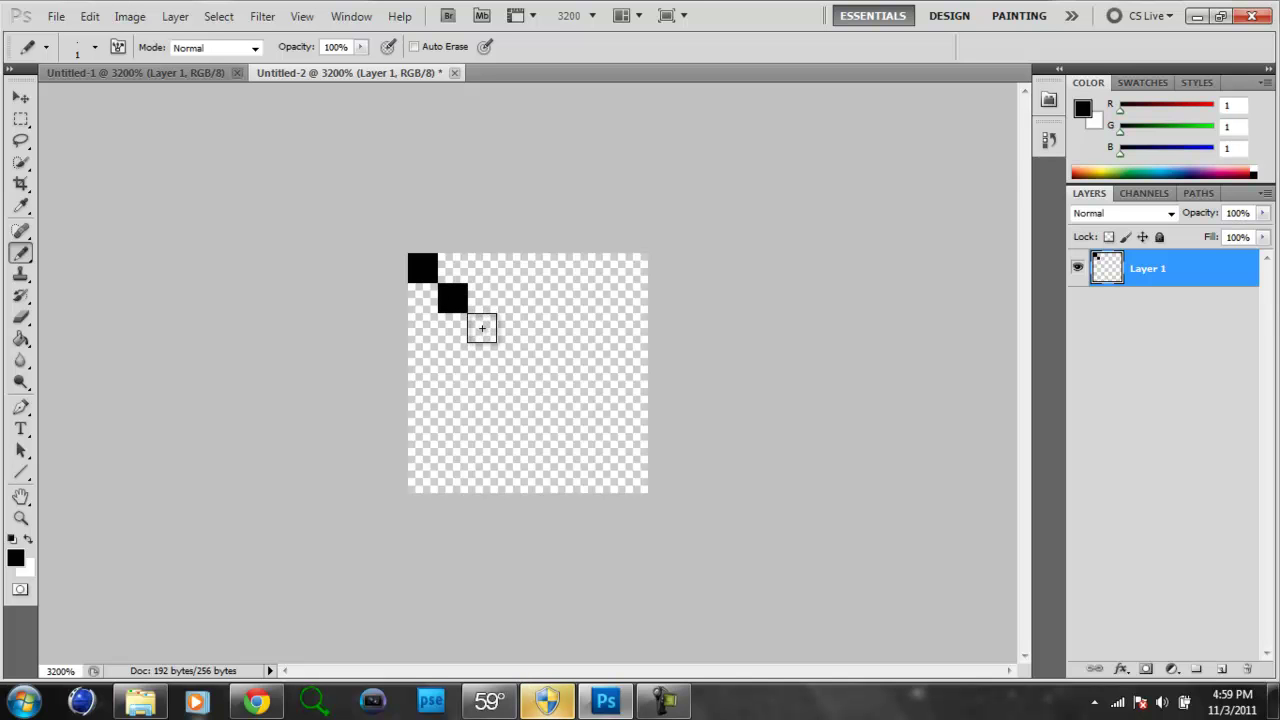
{"action": "left_click", "coordinate": [482, 328]}
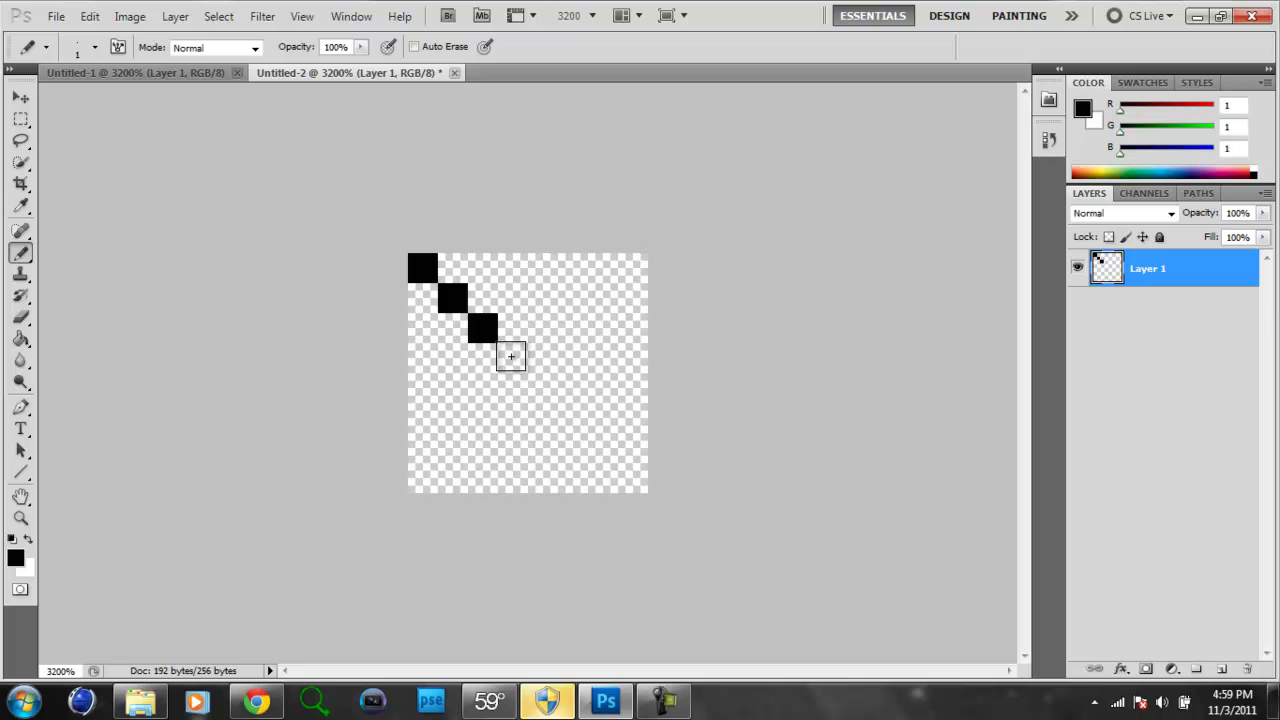
{"action": "left_click", "coordinate": [511, 357]}
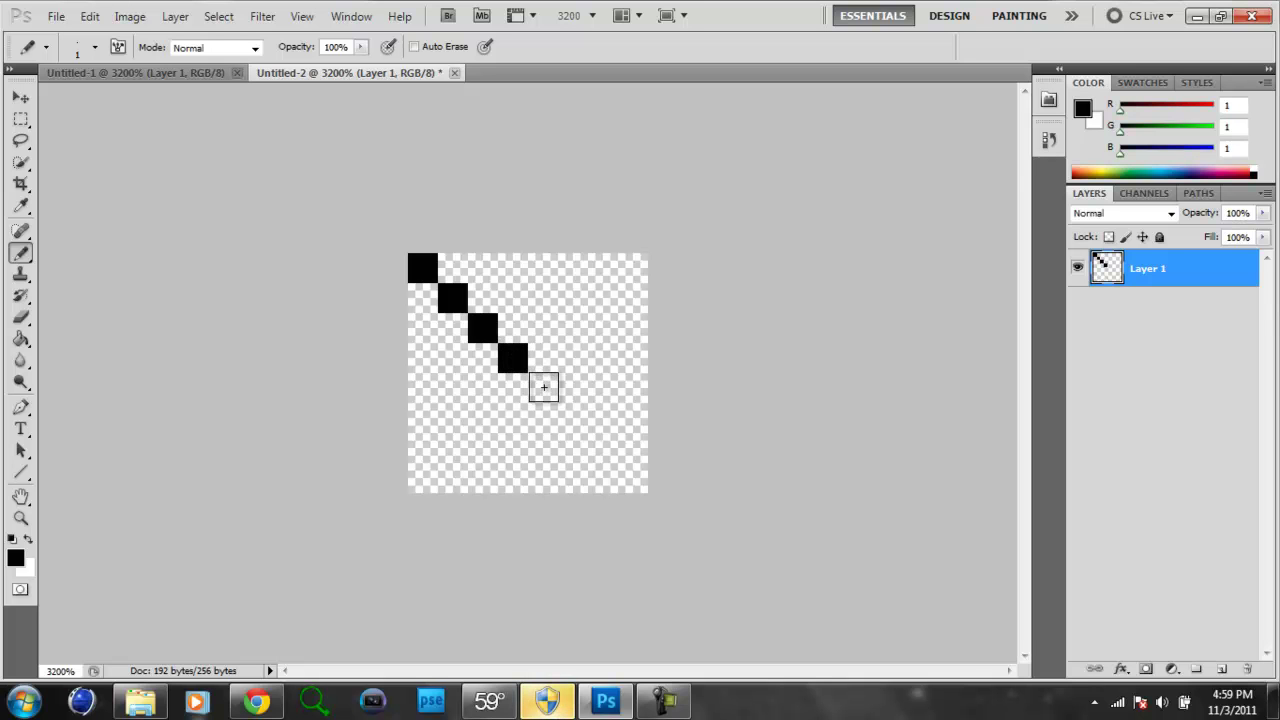
{"action": "left_click", "coordinate": [543, 387]}
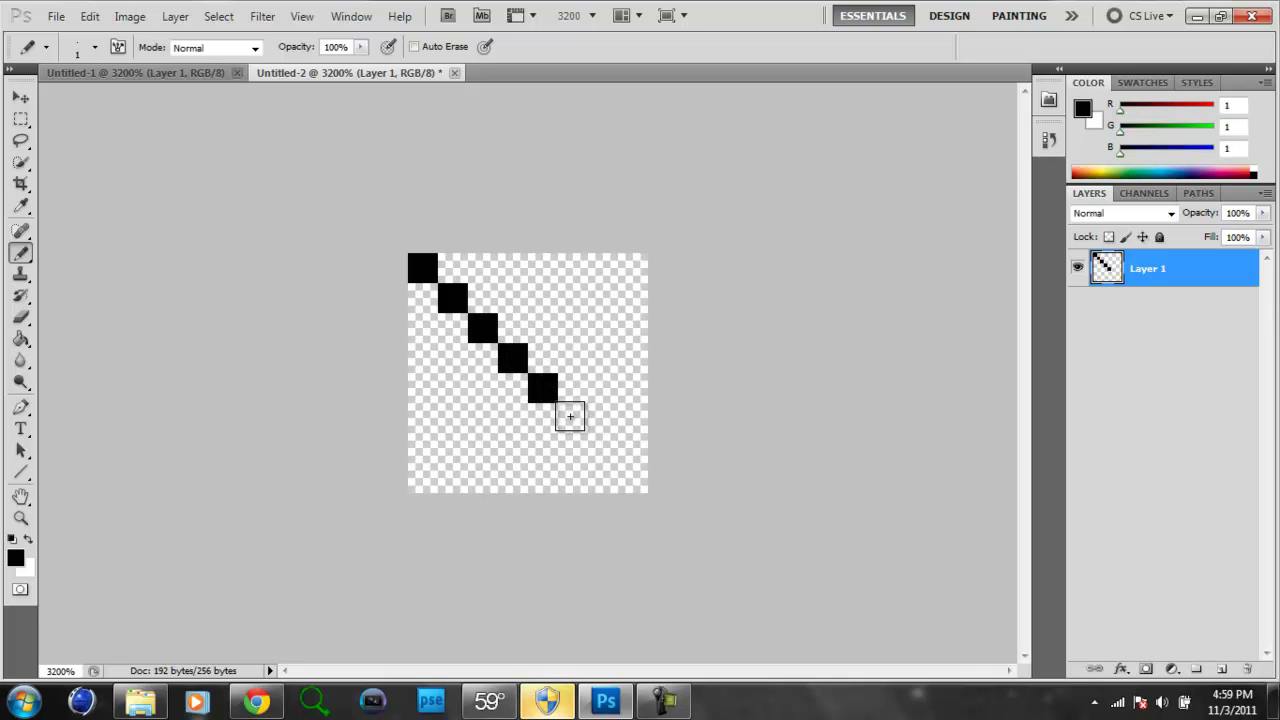
{"action": "left_click", "coordinate": [570, 416]}
{"action": "left_click", "coordinate": [604, 450]}
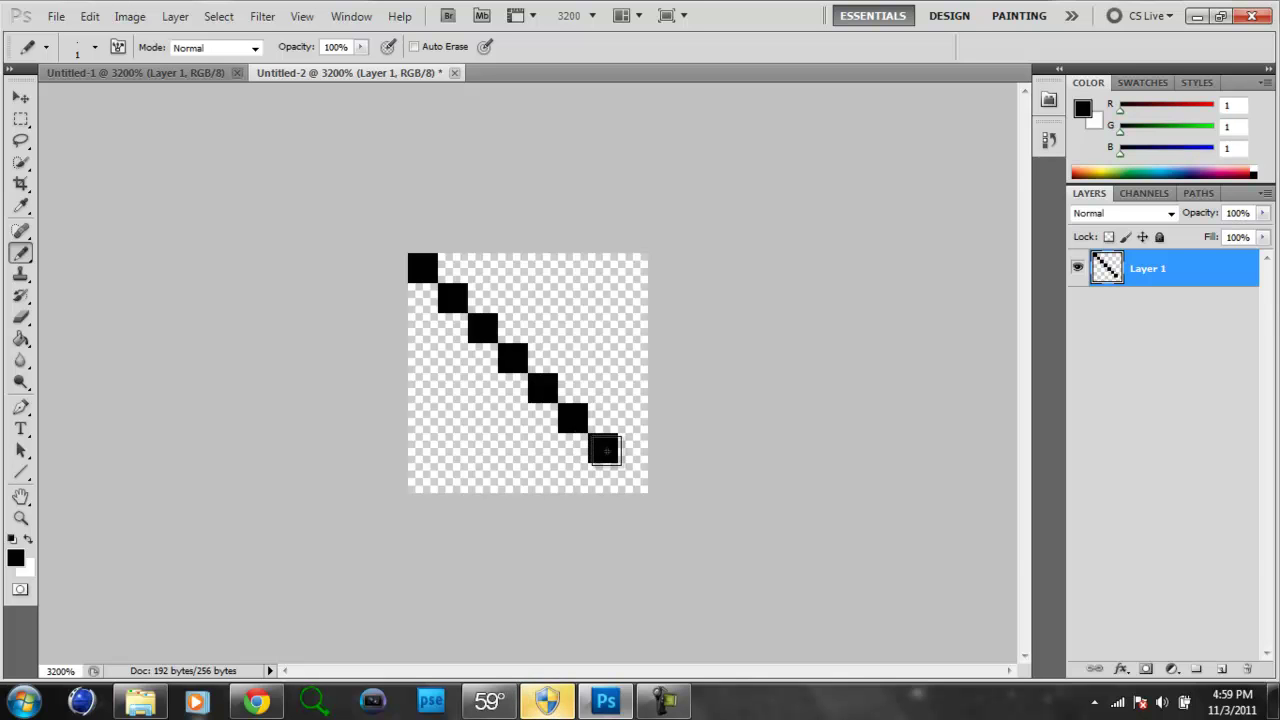
{"action": "left_click", "coordinate": [632, 477]}
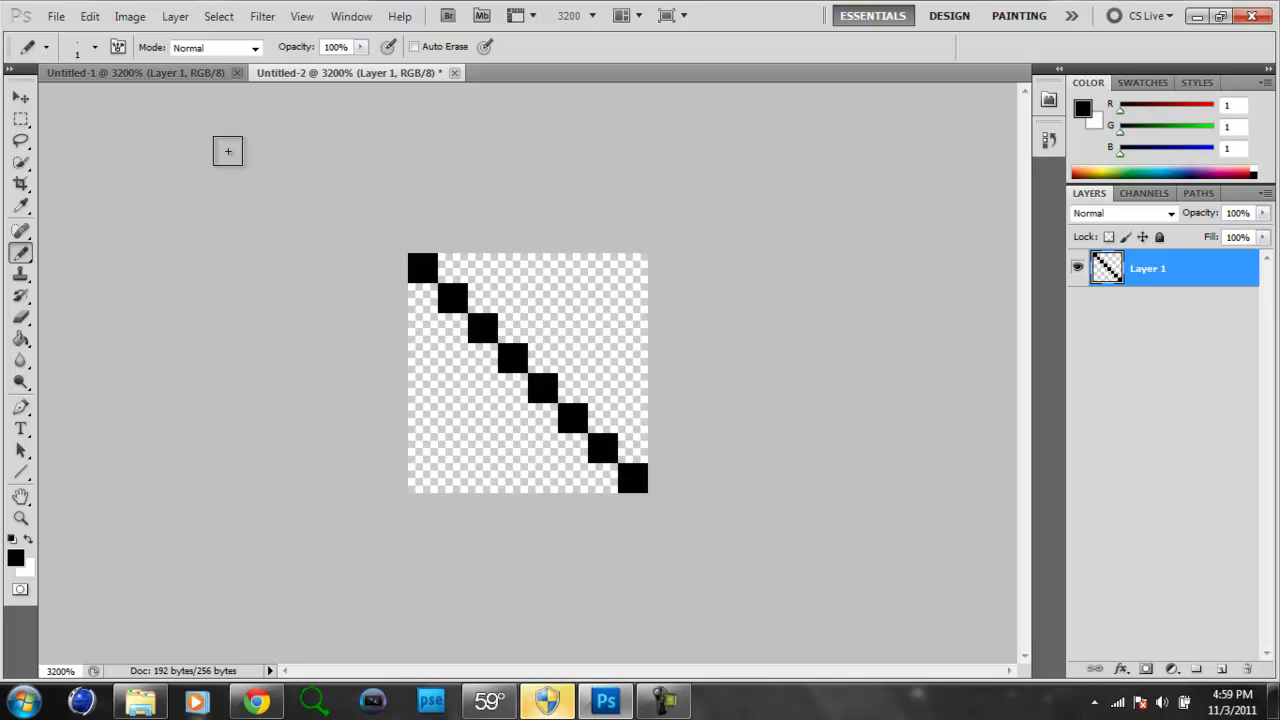
- Define the diagonal drawing as a pattern named 'Scan Lines'
{"action": "left_click", "coordinate": [89, 16]}
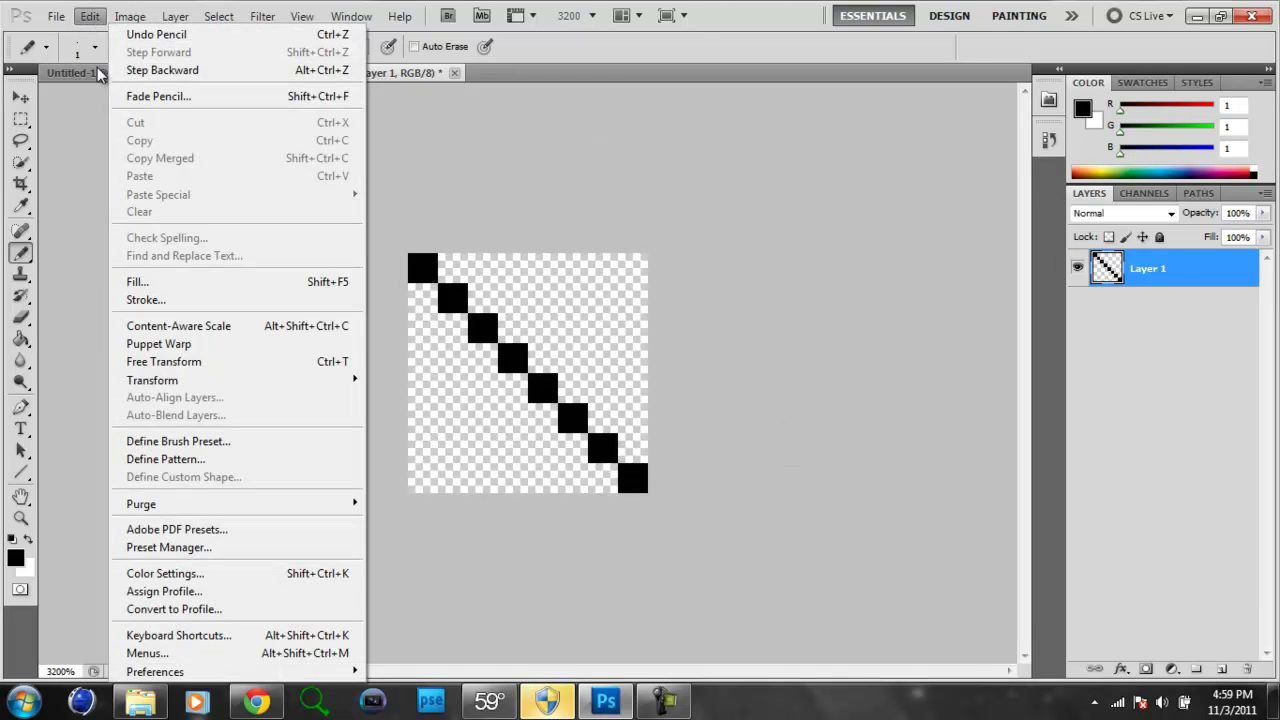
{"action": "left_click", "coordinate": [162, 459]}
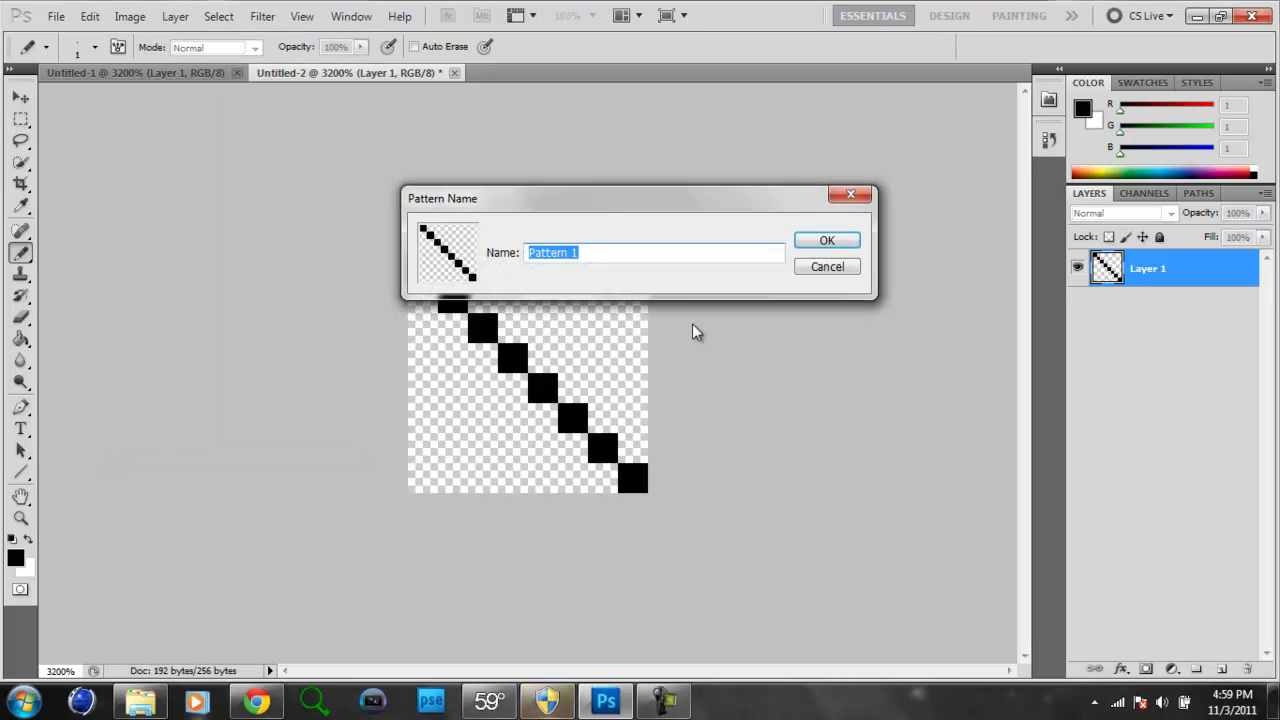
{"action": "key", "text": "BackSpace"}
{"action": "type", "text": "Scan Lines"}
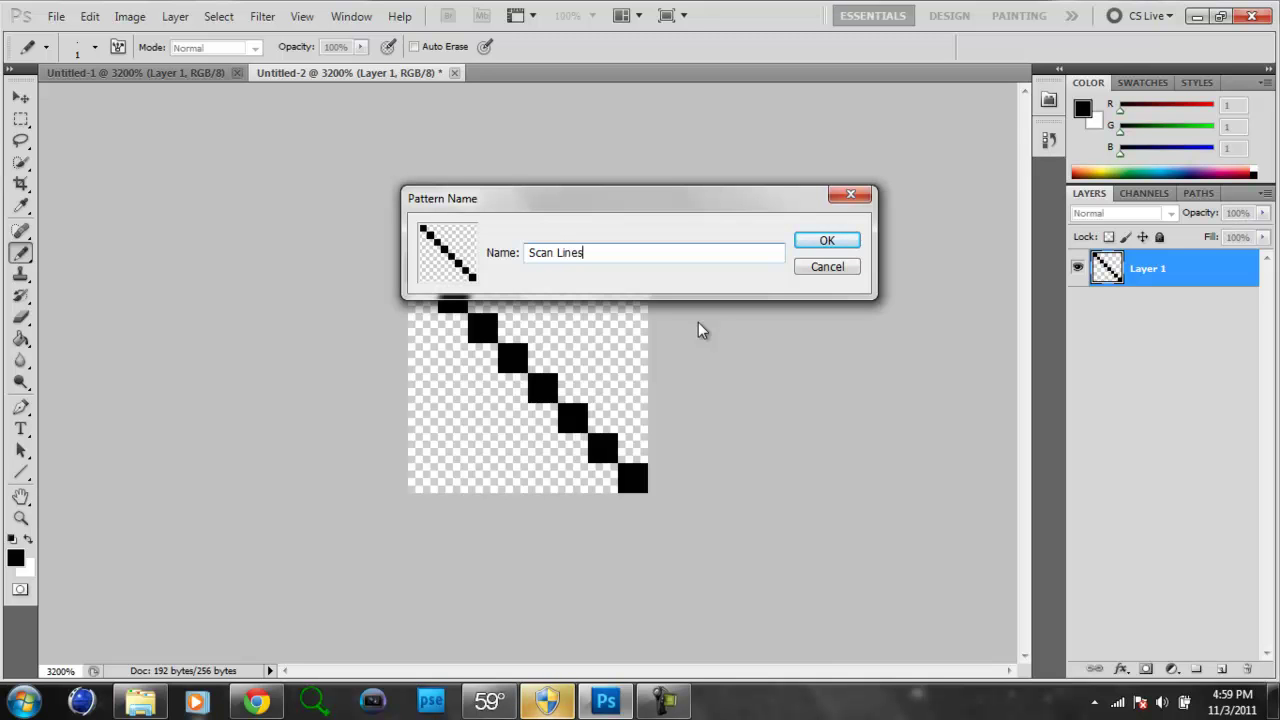
{"action": "left_click", "coordinate": [824, 240]}
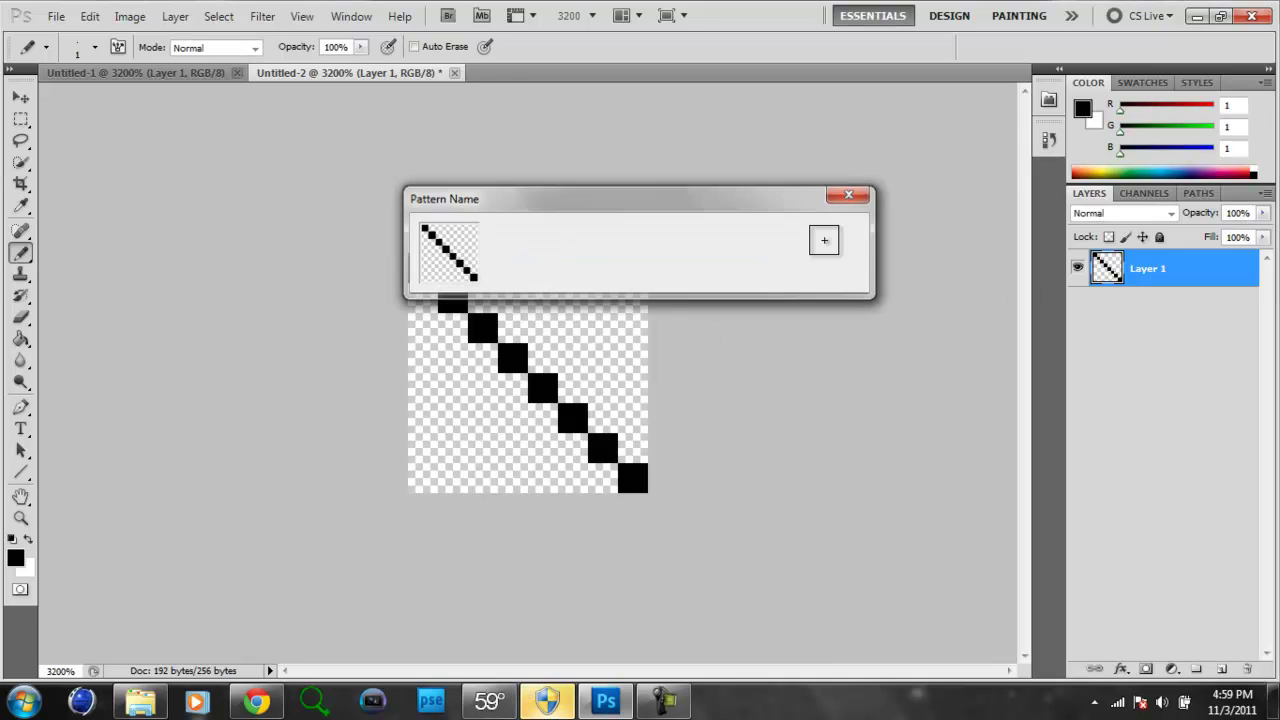
{"action": "left_click", "coordinate": [44, 18]}
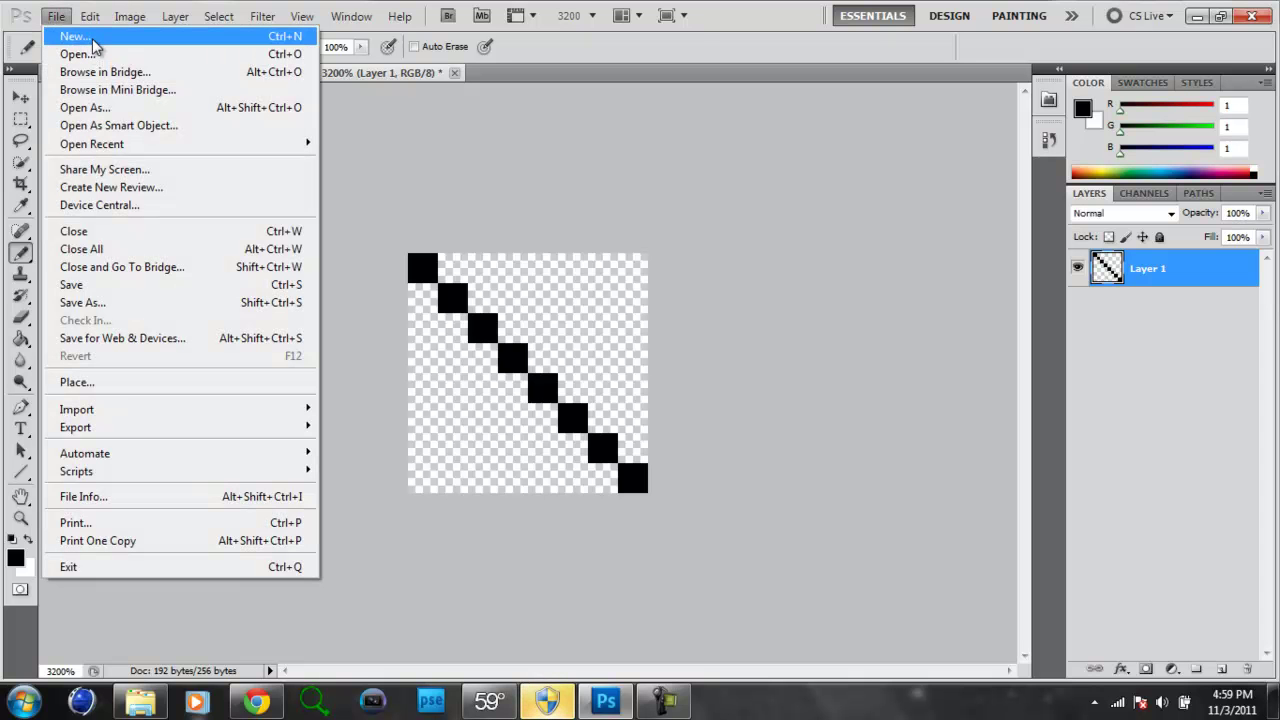
- Create a new 1280×720 px document
{"action": "left_click", "coordinate": [93, 45]}
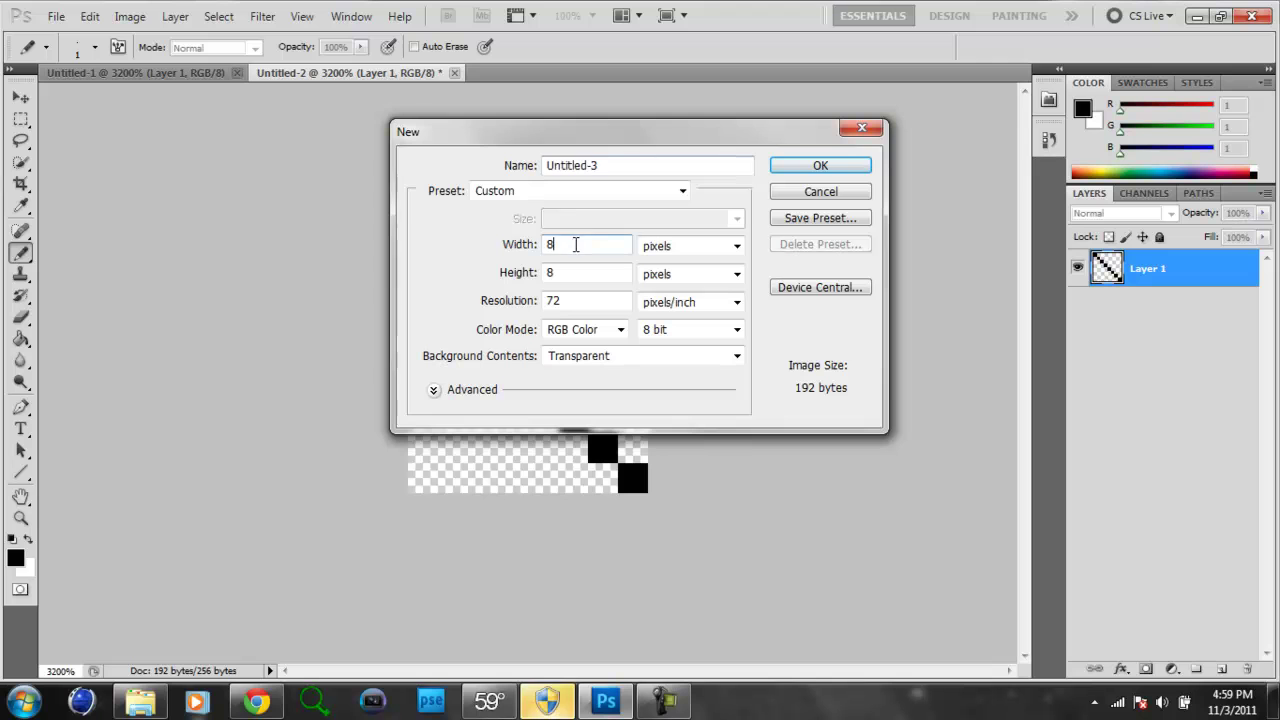
{"action": "left_click_drag", "start_coordinate": [580, 246], "coordinate": [546, 247]}
{"action": "type", "text": "12"}
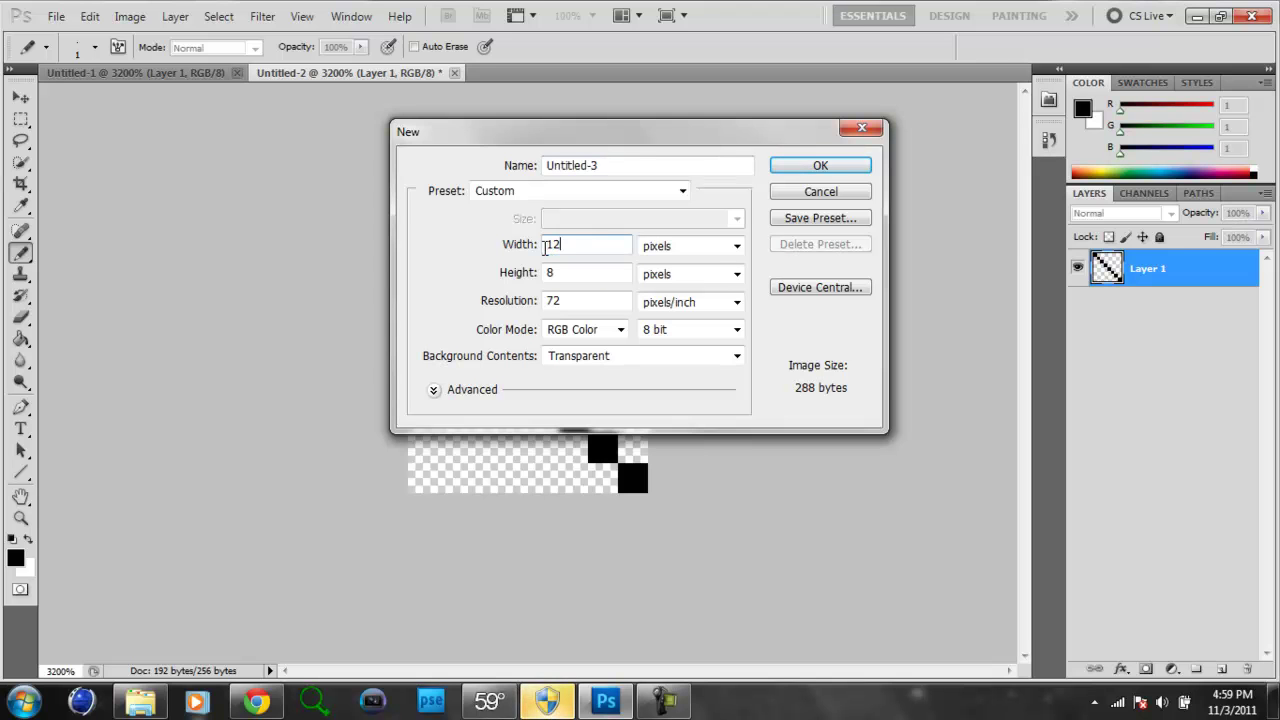
{"action": "type", "text": "80"}
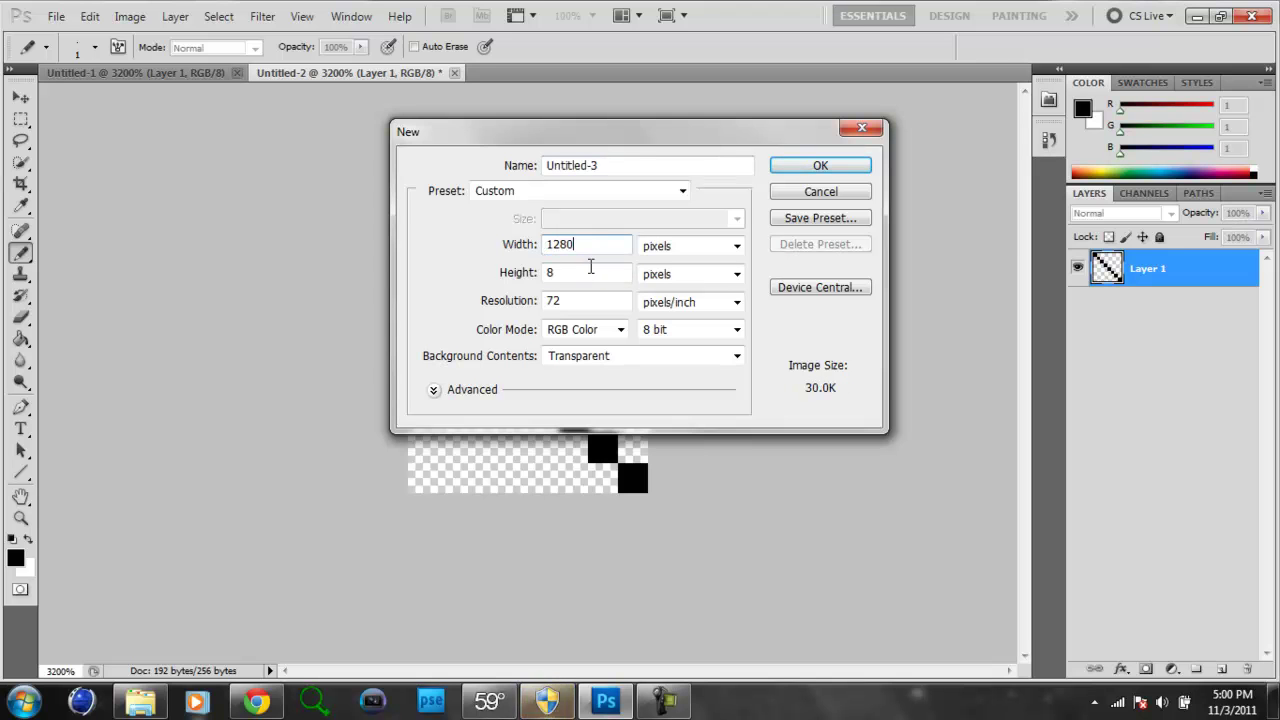
{"action": "left_click_drag", "start_coordinate": [588, 272], "coordinate": [480, 280]}
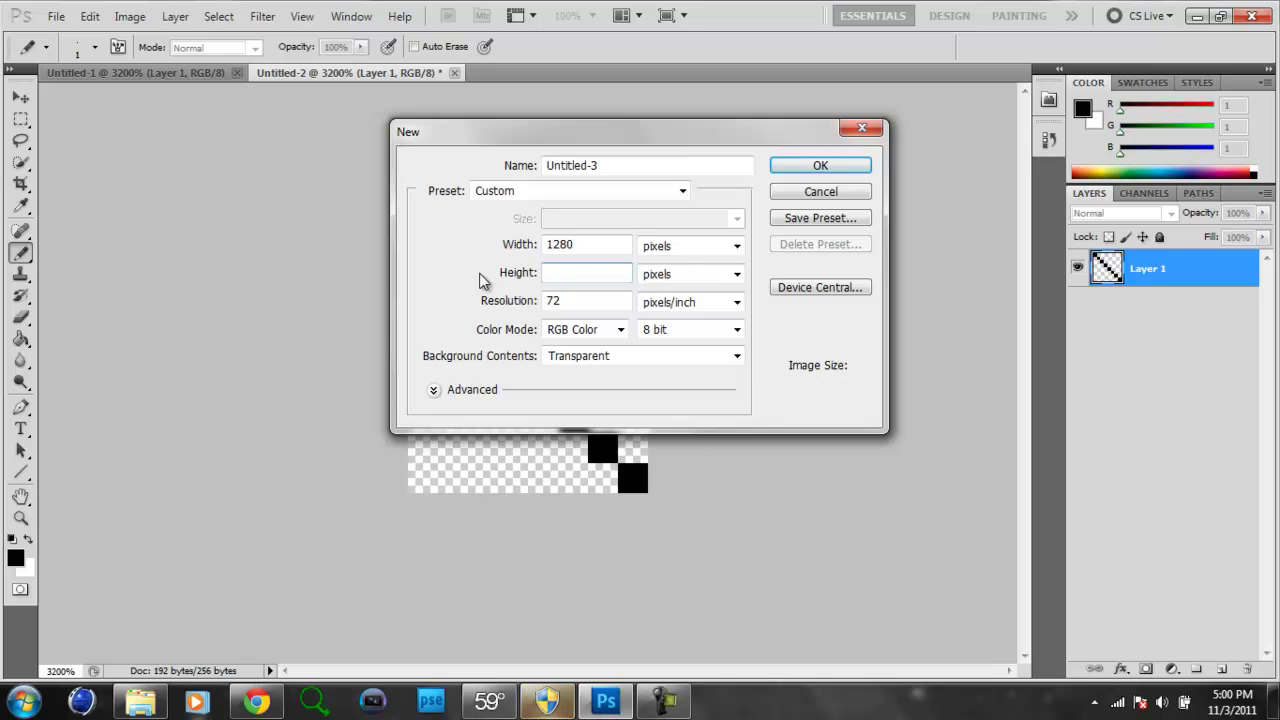
{"action": "type", "text": "720"}
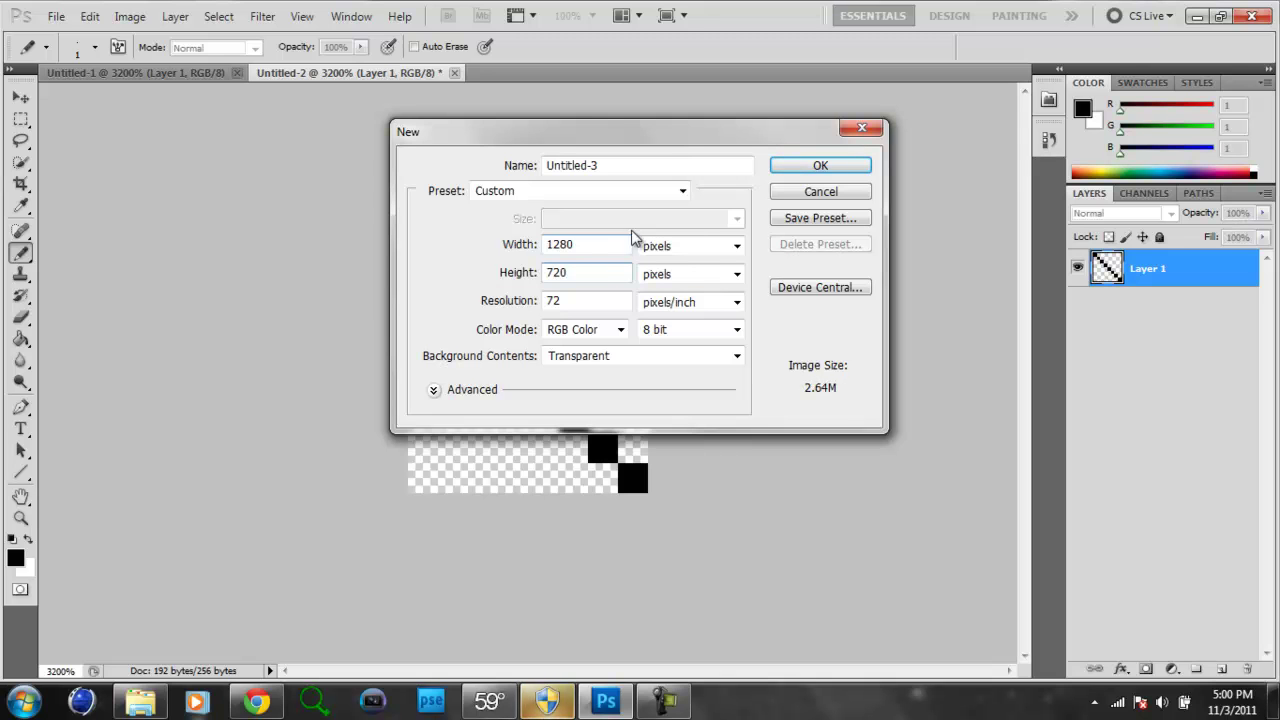
{"action": "left_click", "coordinate": [776, 168]}
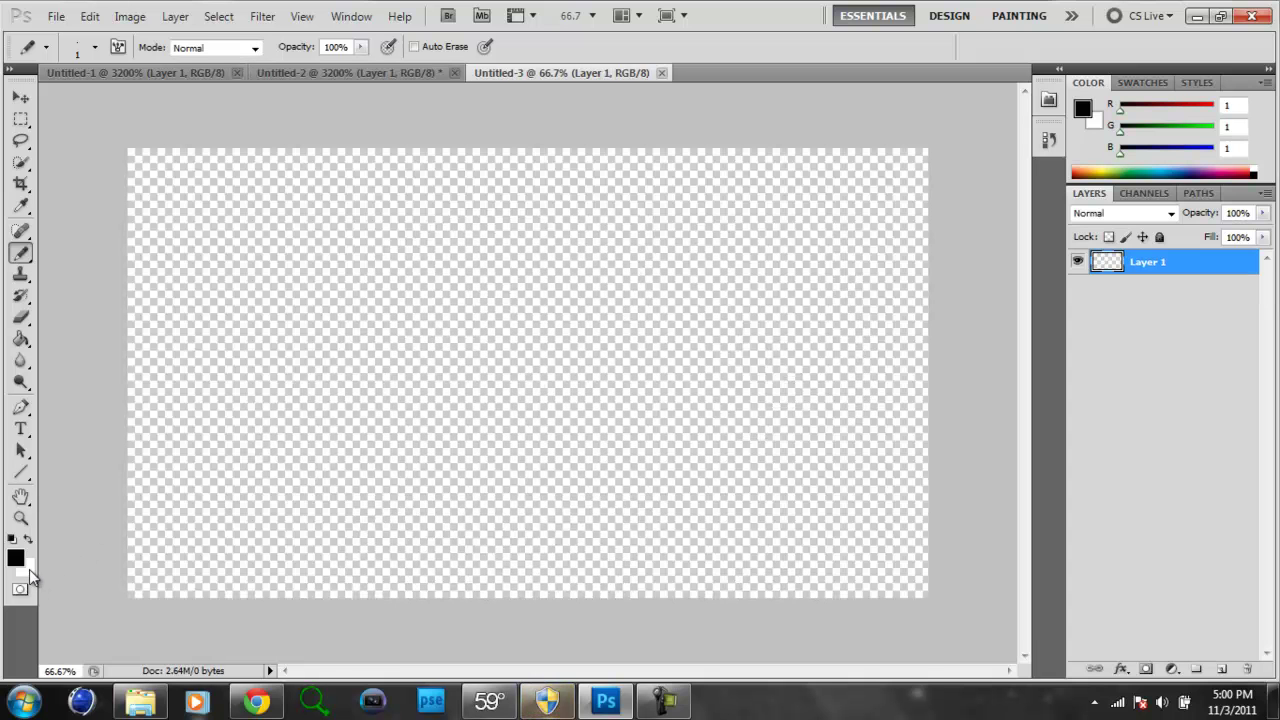
- Fill Layer 1 with dark gray 434343 and add an empty Layer 2 above it
{"action": "left_click", "coordinate": [15, 558]}
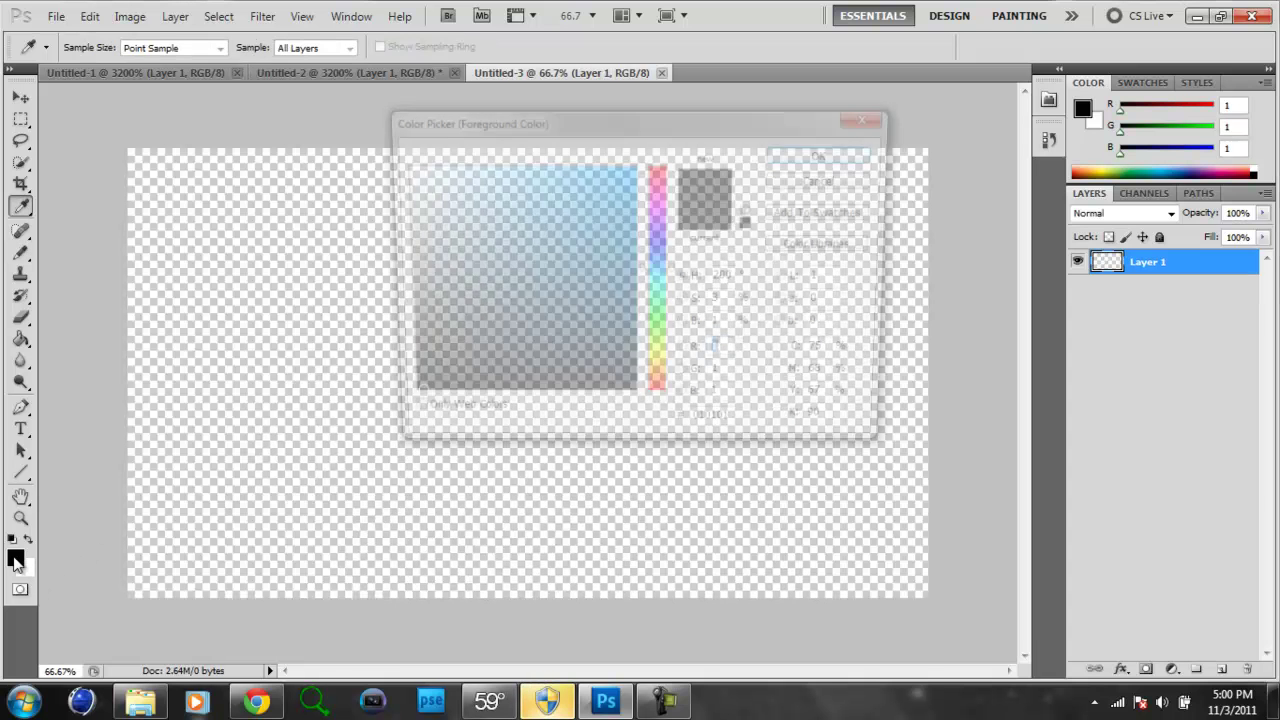
{"action": "left_click", "coordinate": [398, 387]}
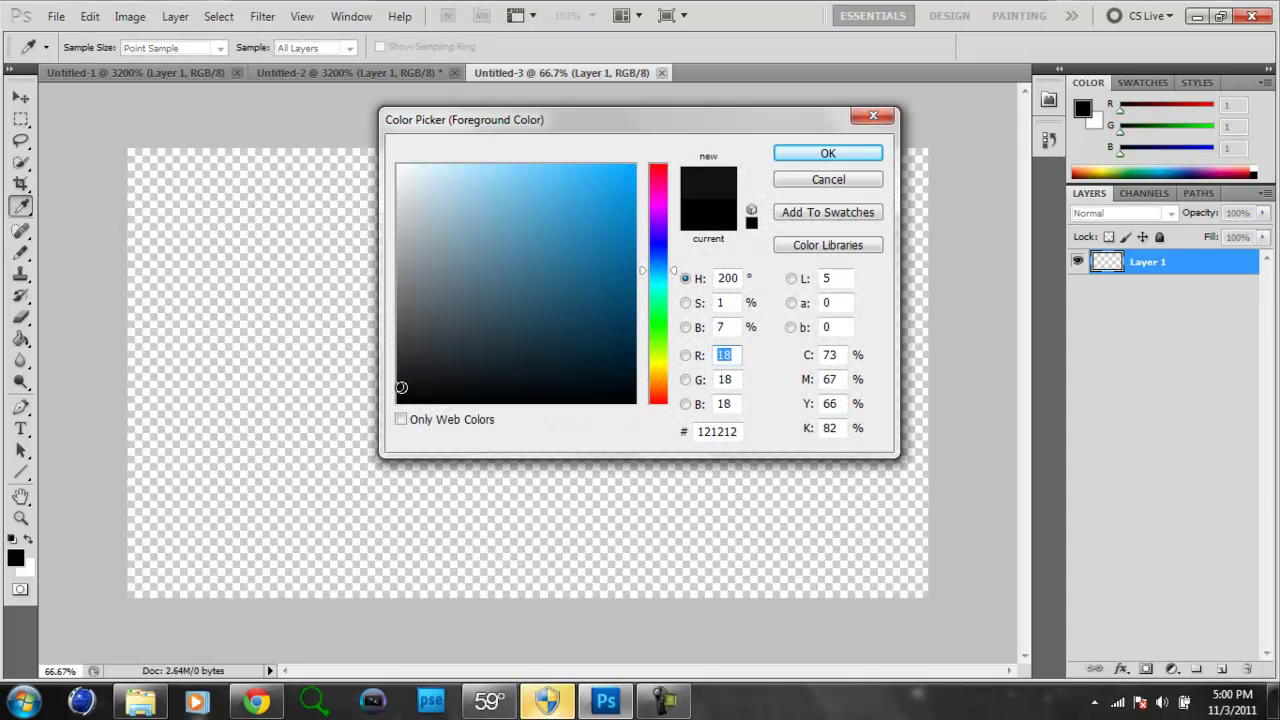
{"action": "left_click_drag", "start_coordinate": [398, 387], "coordinate": [398, 341]}
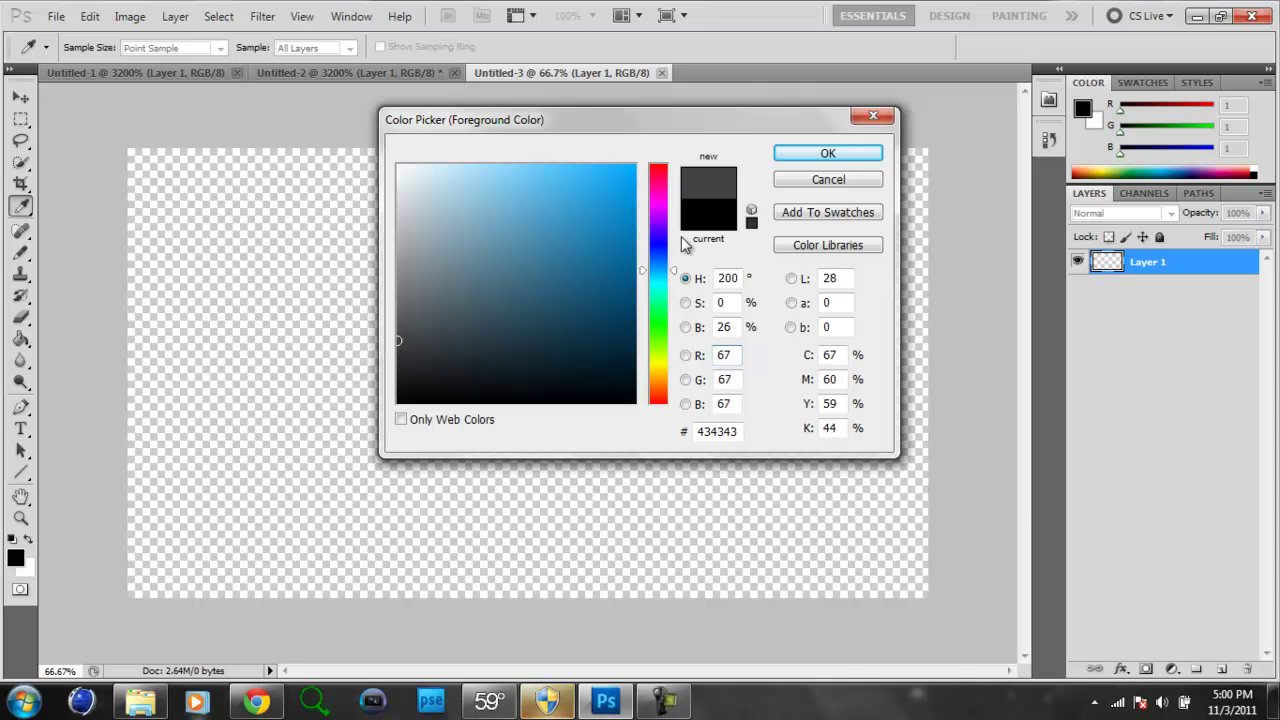
{"action": "left_click", "coordinate": [828, 153]}
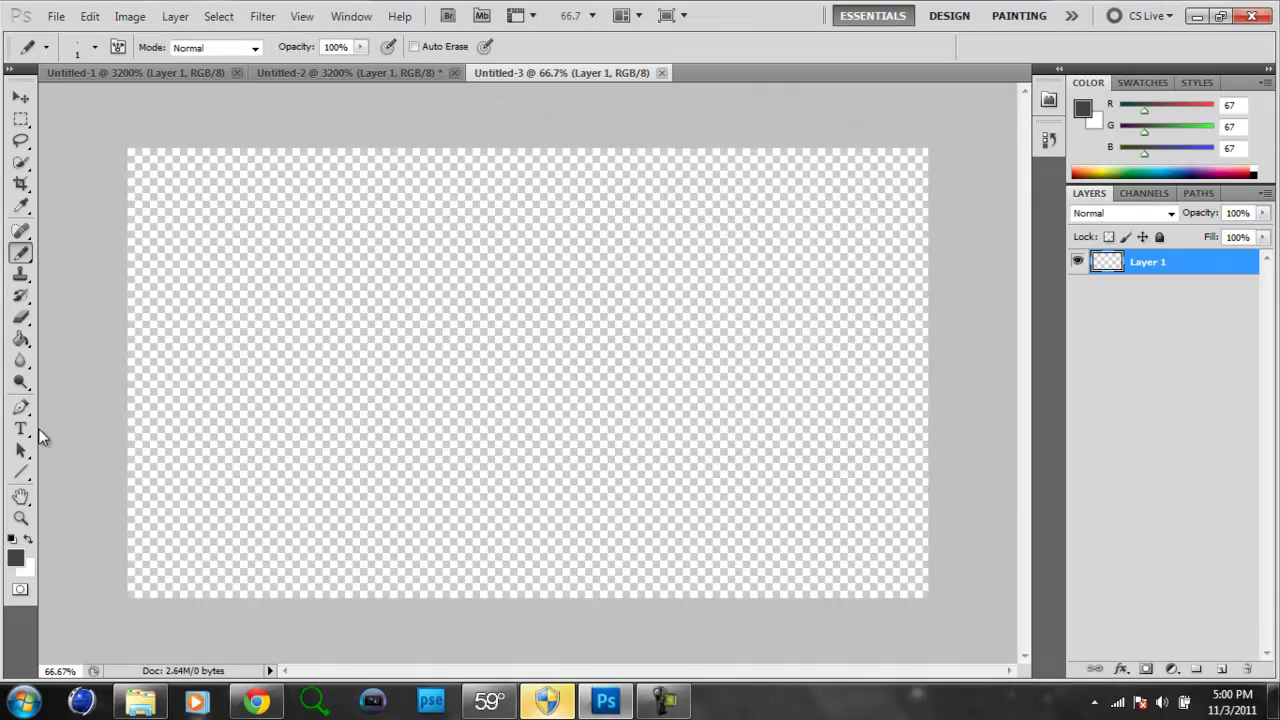
{"action": "left_click", "coordinate": [21, 340]}
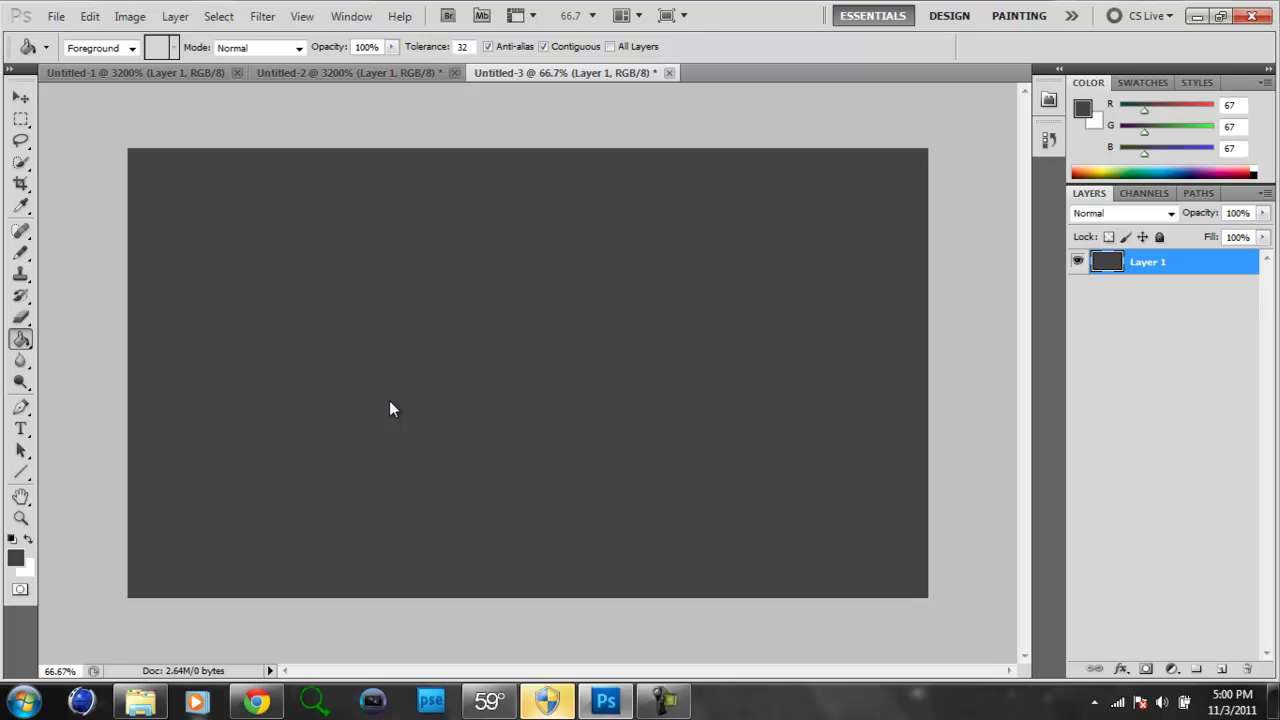
{"action": "left_click", "coordinate": [26, 101]}
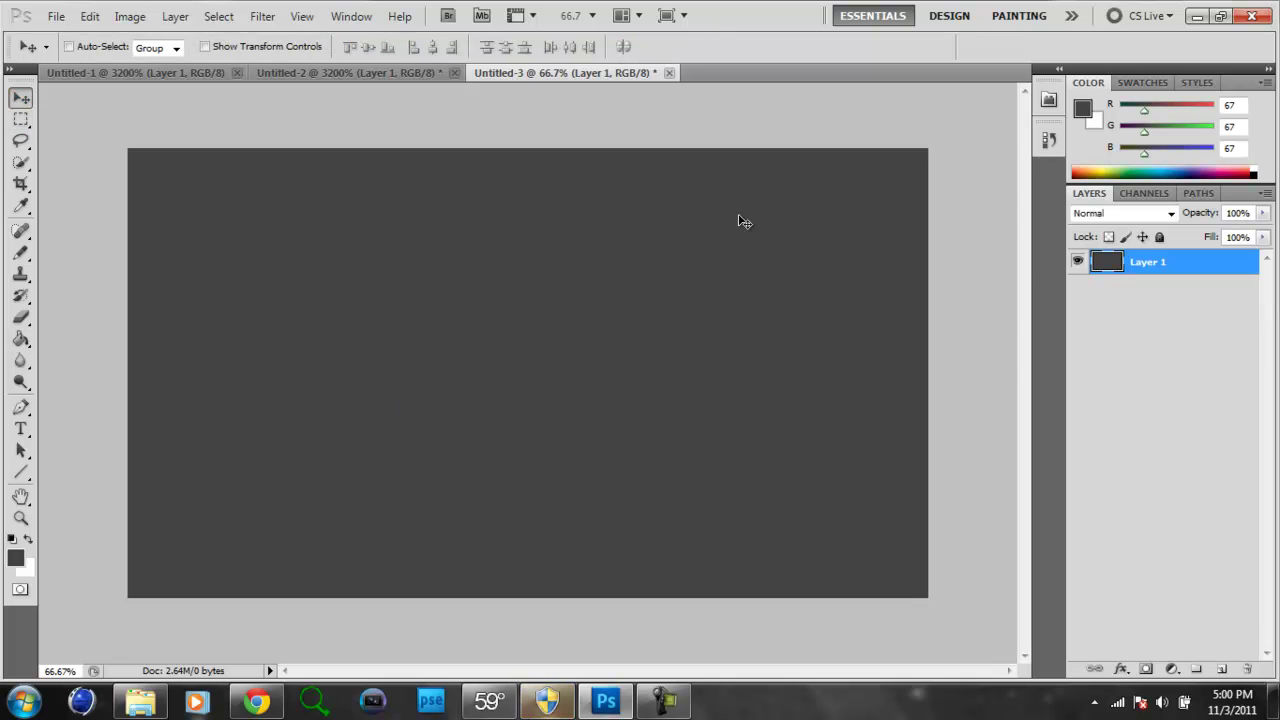
{"action": "left_click", "coordinate": [1221, 669]}
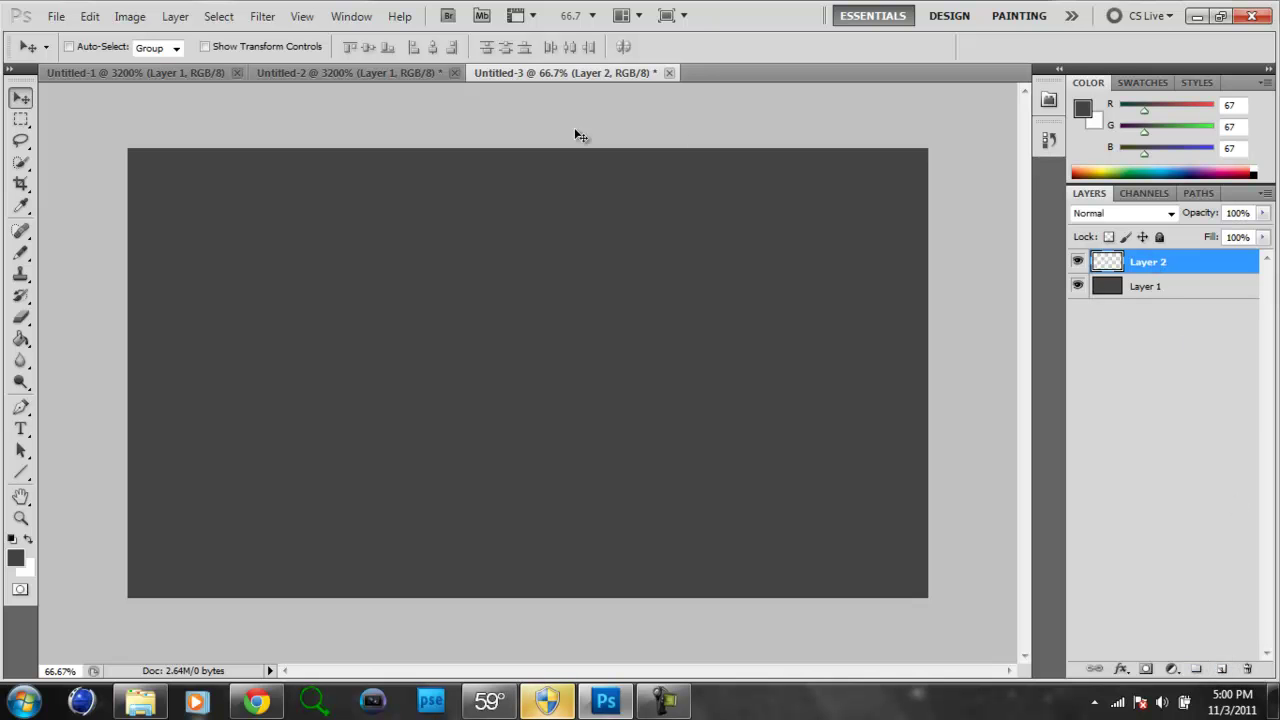
- Fill Layer 2 with the diagonal Scan Lines pattern via Edit > Fill
{"action": "left_click", "coordinate": [90, 16]}
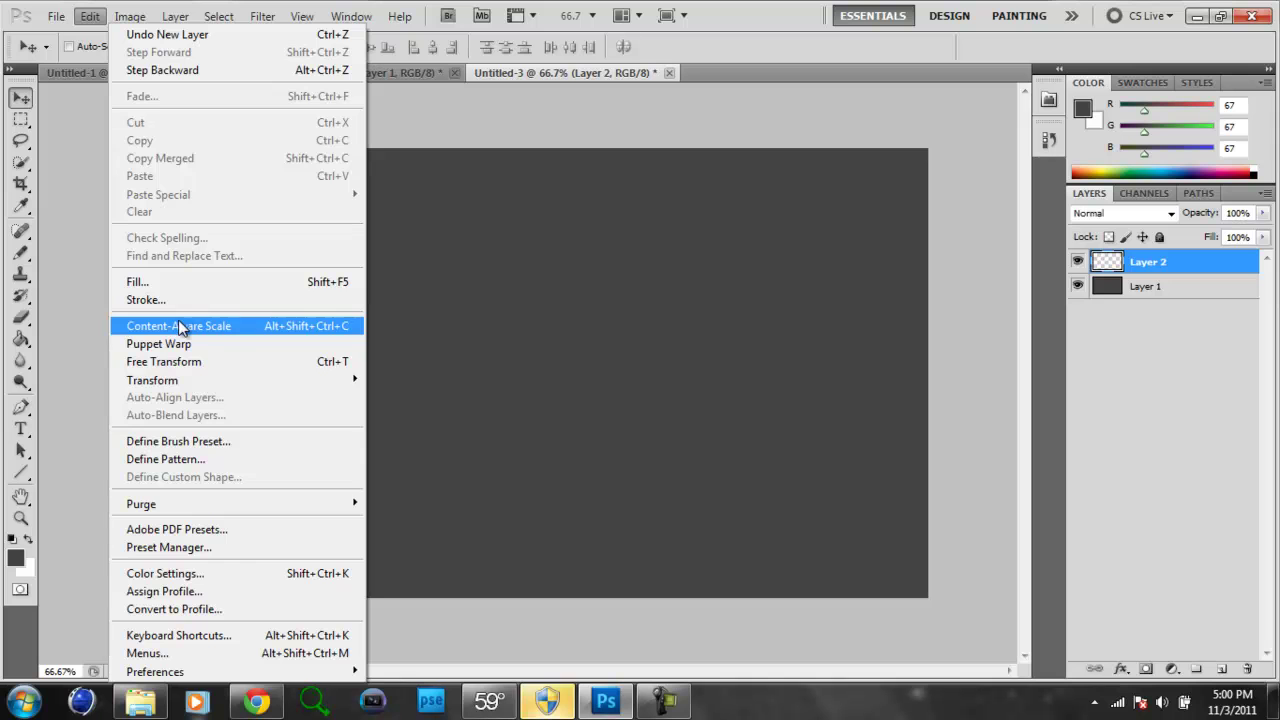
{"action": "left_click", "coordinate": [177, 283]}
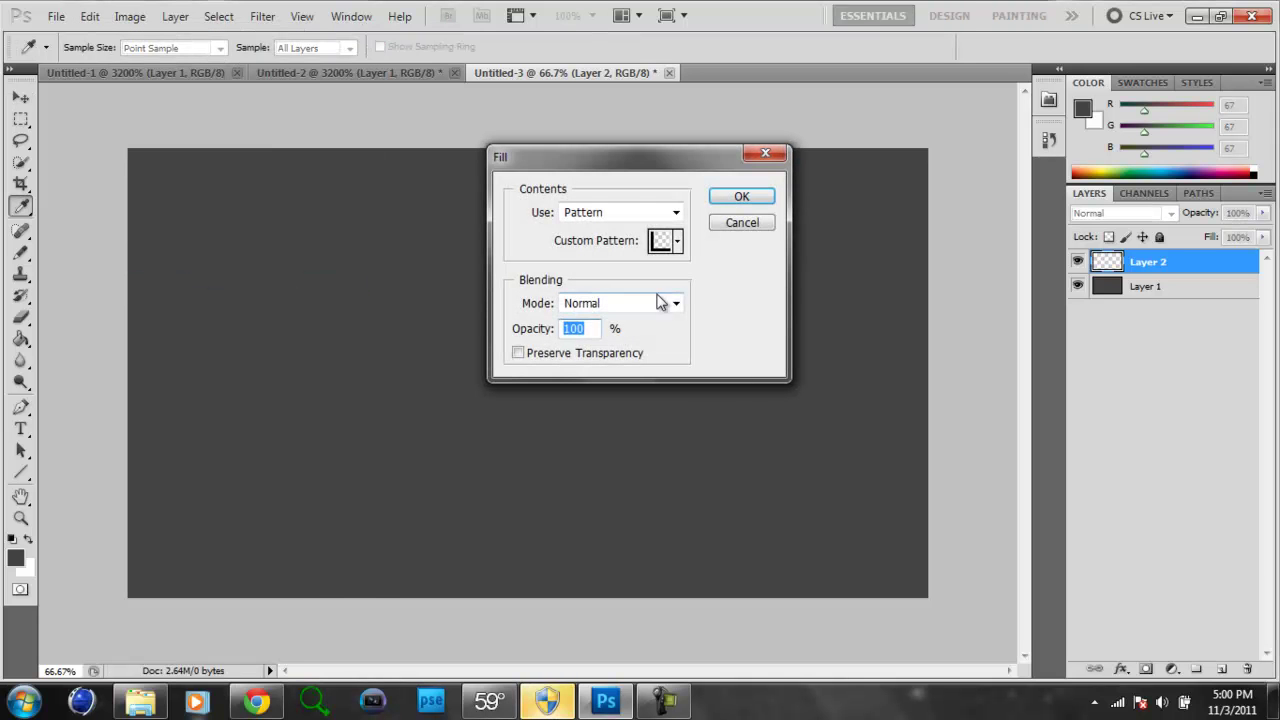
{"action": "left_click", "coordinate": [676, 214]}
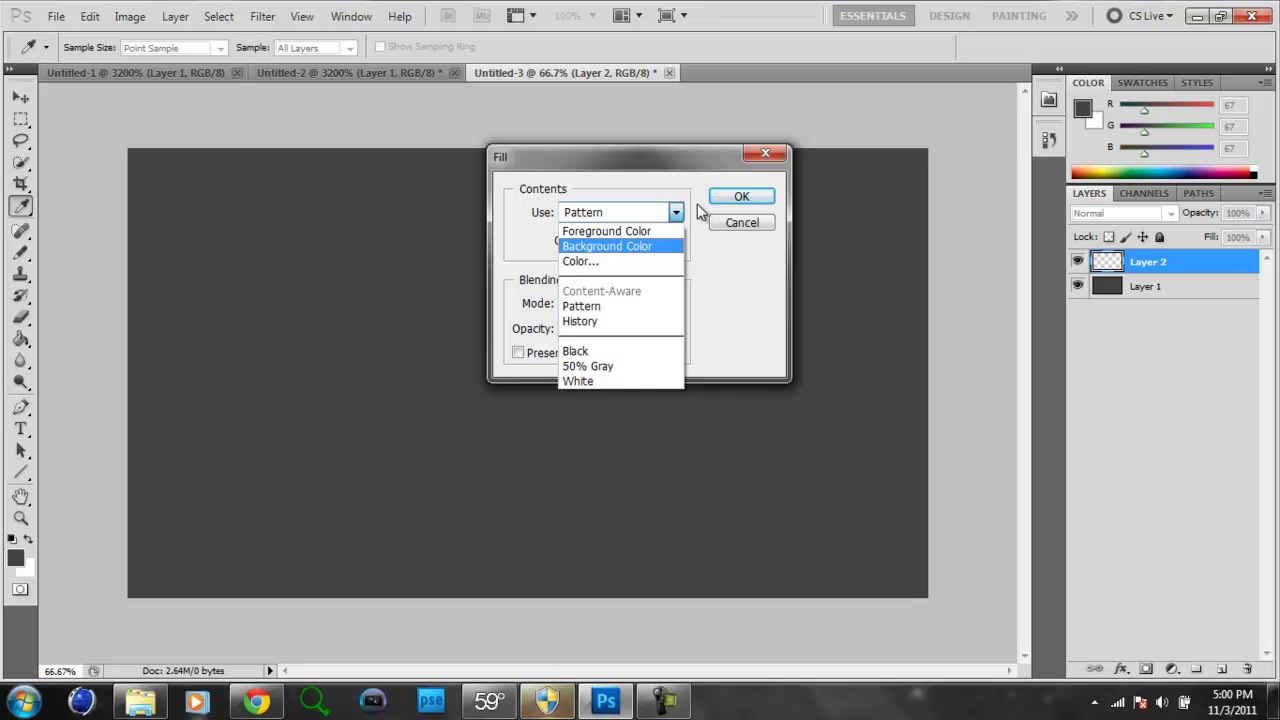
{"action": "left_click", "coordinate": [676, 212]}
{"action": "left_click", "coordinate": [679, 241]}
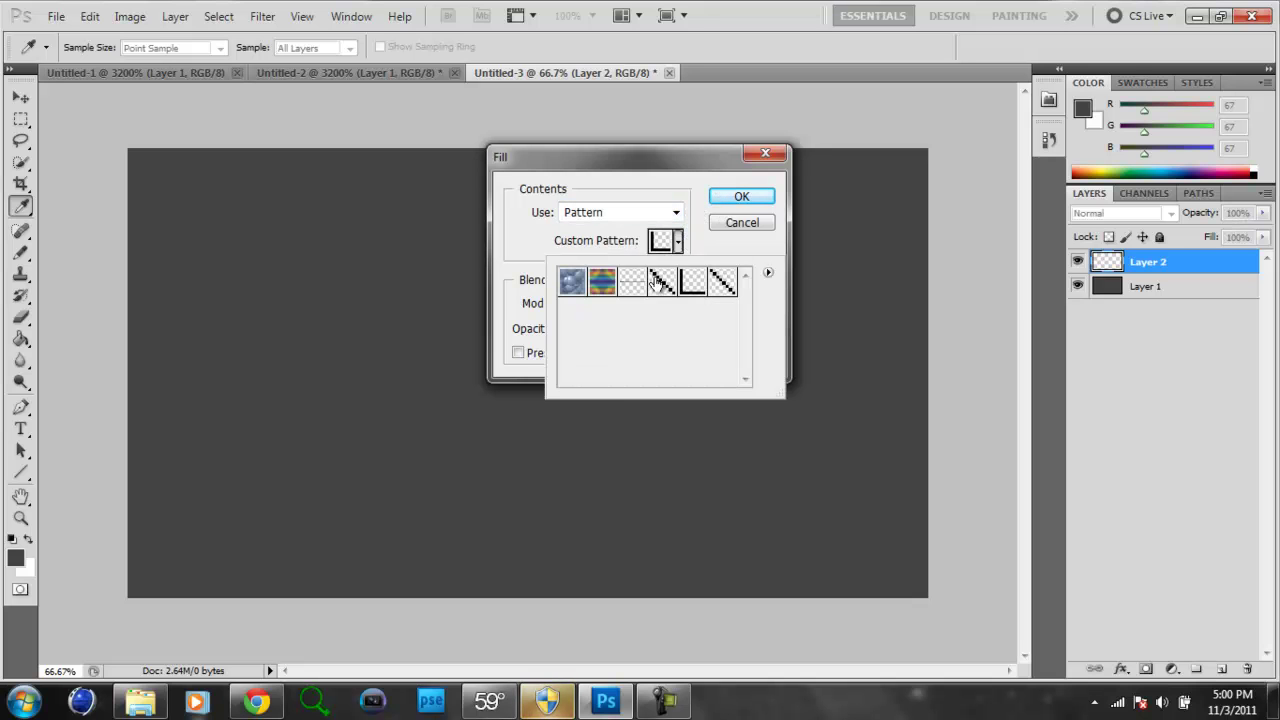
{"action": "left_click_drag", "start_coordinate": [575, 284], "coordinate": [715, 334]}
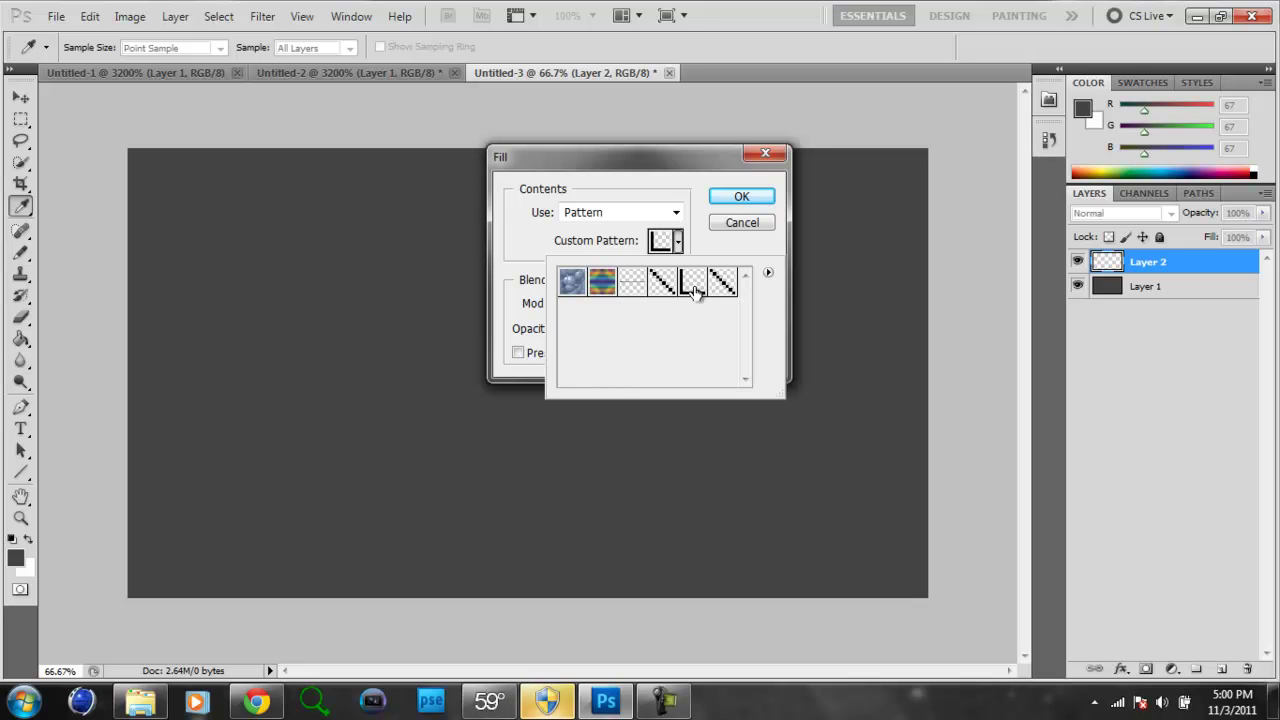
{"action": "left_click_drag", "start_coordinate": [715, 334], "coordinate": [730, 288]}
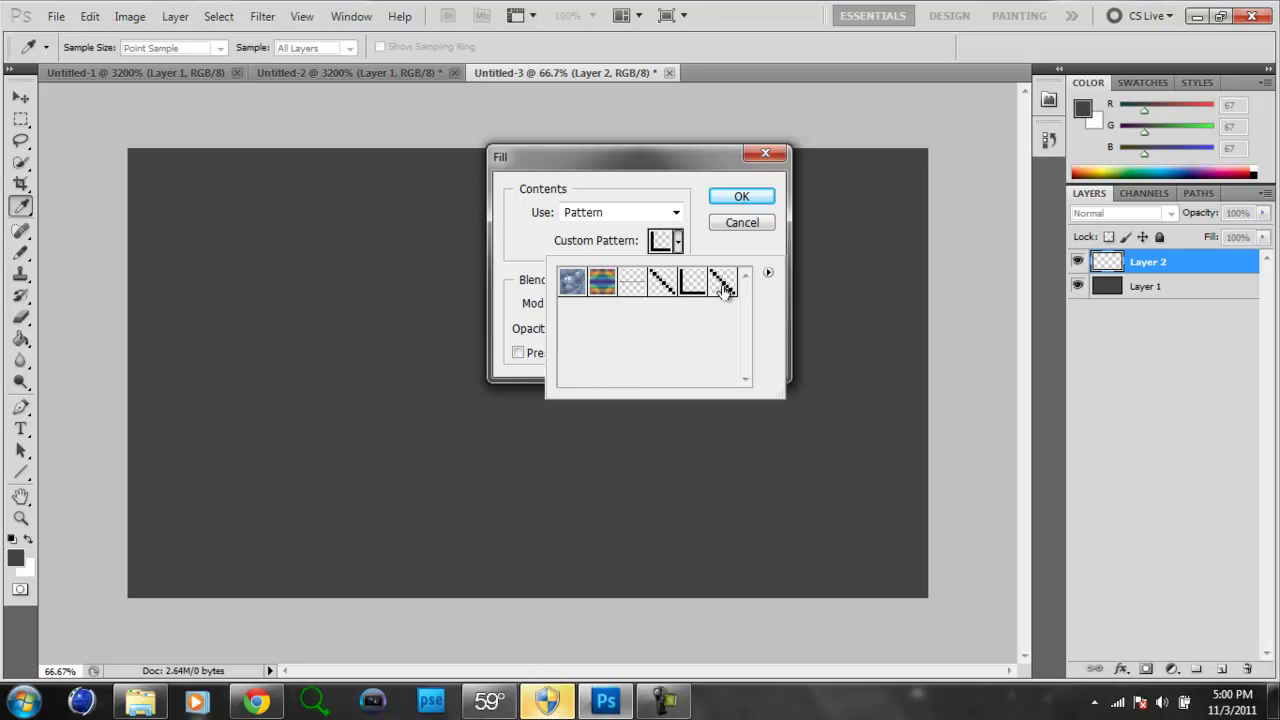
{"action": "left_click", "coordinate": [724, 287]}
{"action": "left_click", "coordinate": [737, 200]}
{"action": "key", "text": "v"}
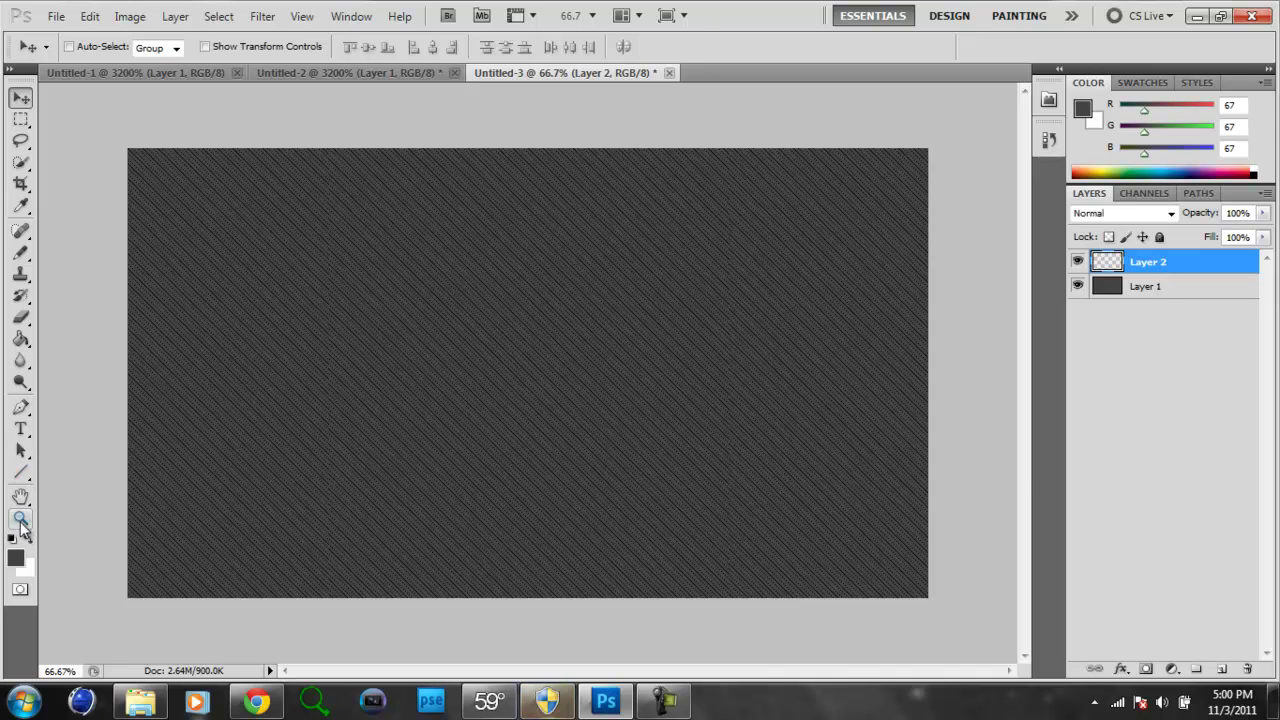
- Zoom in to 200% and scroll around to inspect the diagonal stripe pattern
{"action": "left_click", "coordinate": [21, 522]}
{"action": "left_click", "coordinate": [378, 454]}
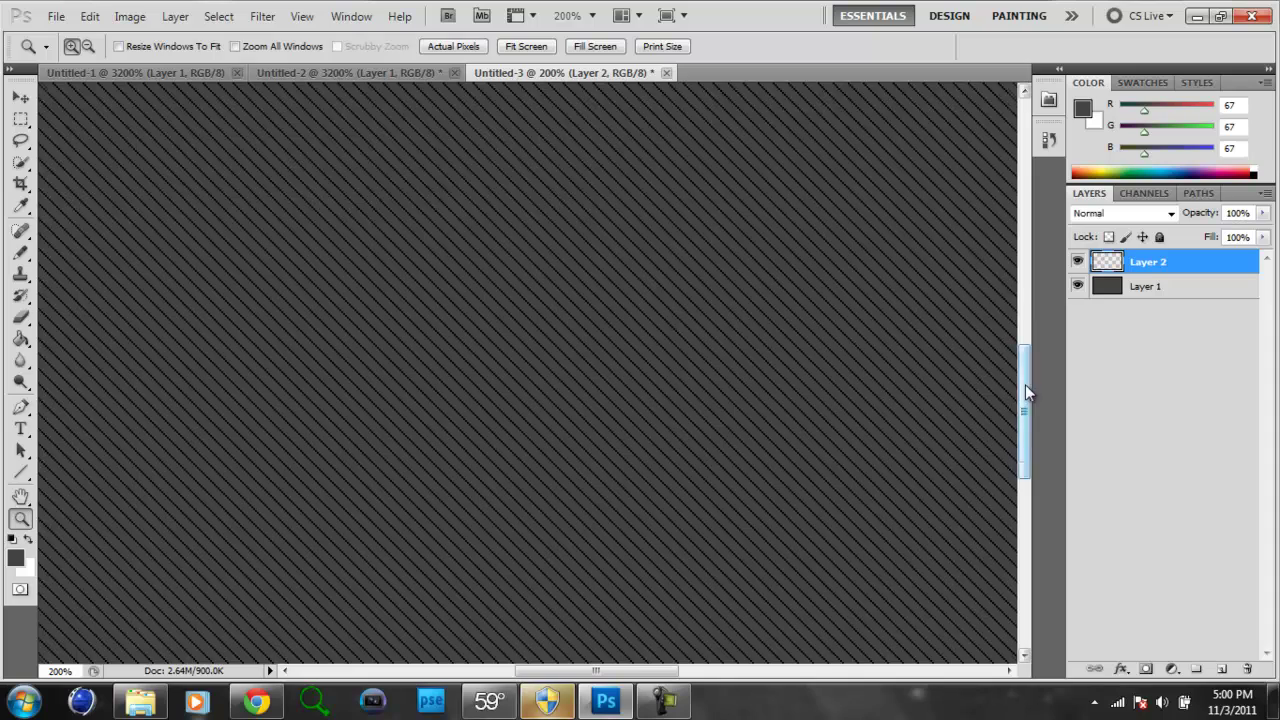
{"action": "left_click_drag", "start_coordinate": [1025, 384], "coordinate": [980, 226]}
{"action": "scroll", "coordinate": [980, 232], "scroll_direction": "down", "scroll_amount": 3}
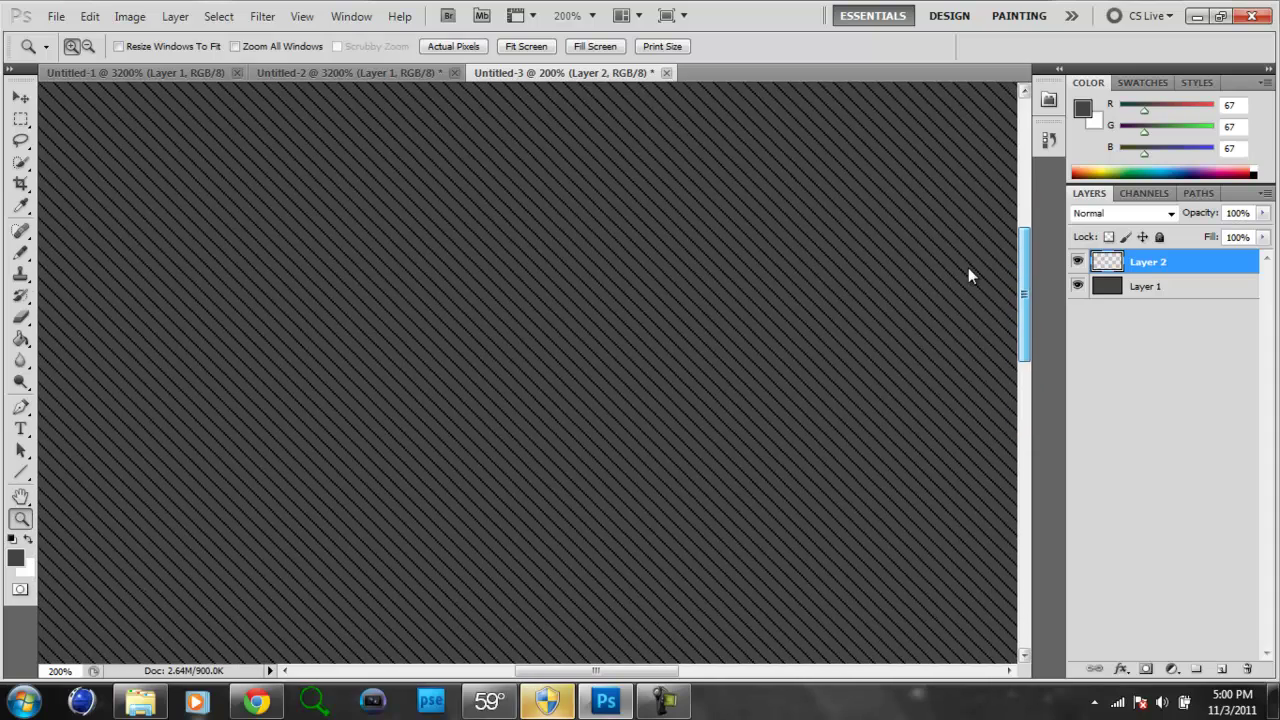
{"action": "scroll", "coordinate": [970, 270], "scroll_direction": "down", "scroll_amount": 2}
{"action": "scroll", "coordinate": [974, 290], "scroll_direction": "down", "scroll_amount": 3}
{"action": "scroll", "coordinate": [978, 340], "scroll_direction": "down", "scroll_amount": 3}
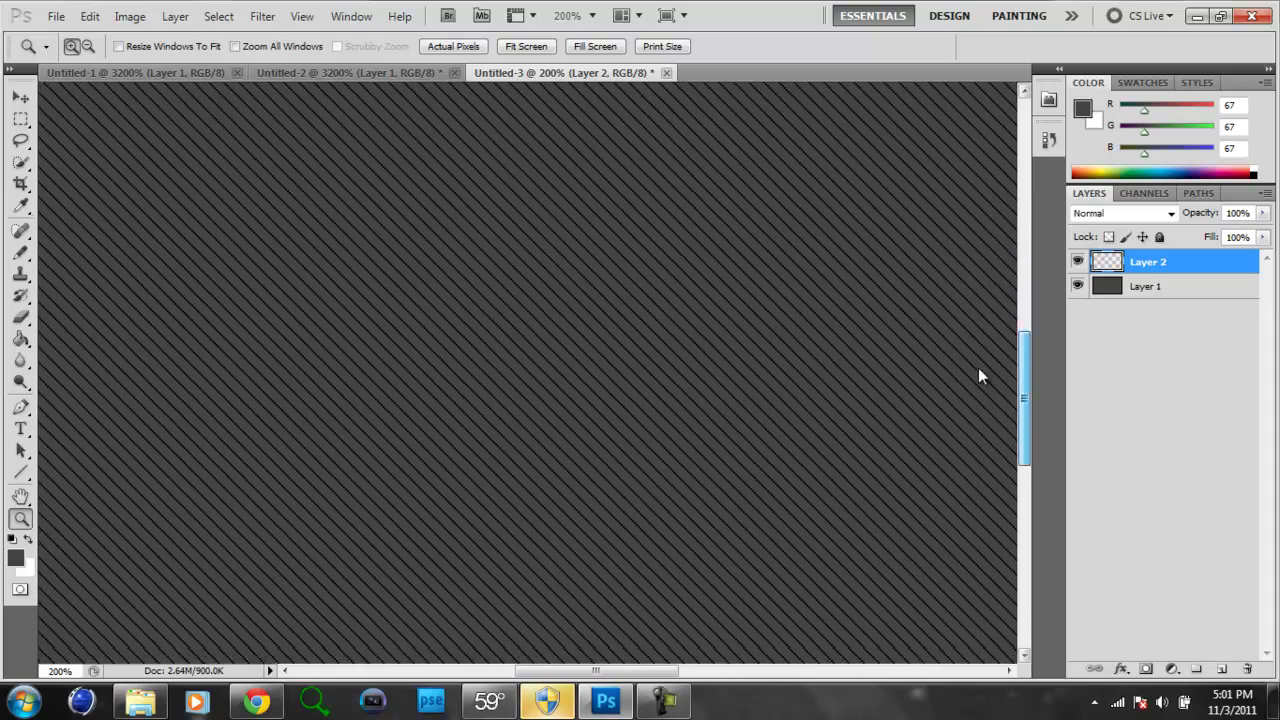
{"action": "scroll", "coordinate": [976, 400], "scroll_direction": "down", "scroll_amount": 3}
{"action": "scroll", "coordinate": [974, 360], "scroll_direction": "up", "scroll_amount": 6}
{"action": "scroll", "coordinate": [950, 302], "scroll_direction": "up", "scroll_amount": 1}
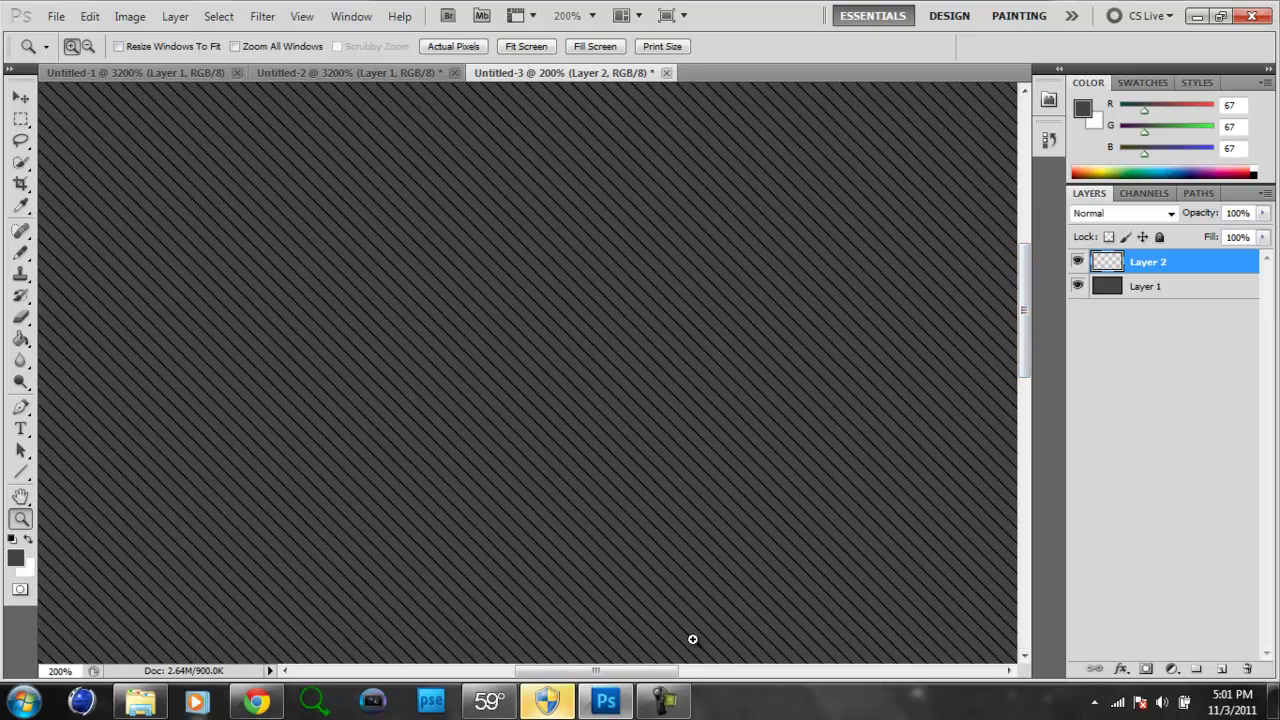
{"action": "mouse_move", "coordinate": [605, 701]}
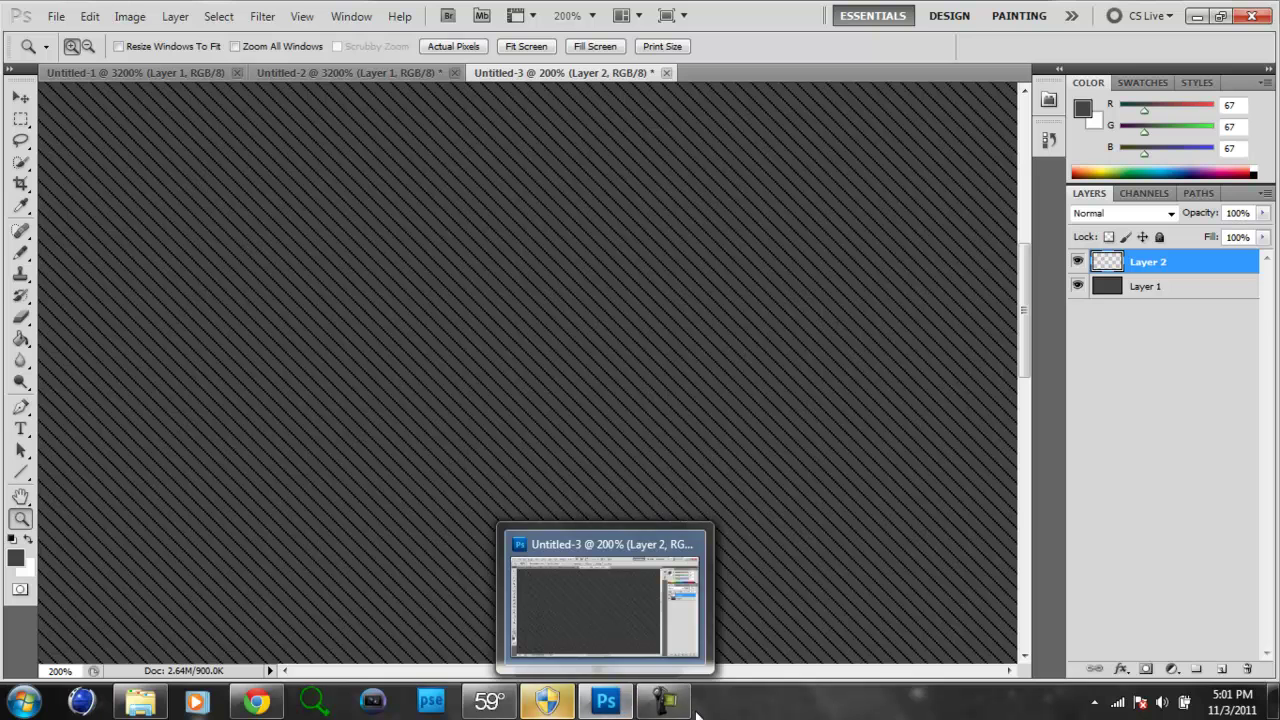
{"action": "left_click", "coordinate": [664, 701]}
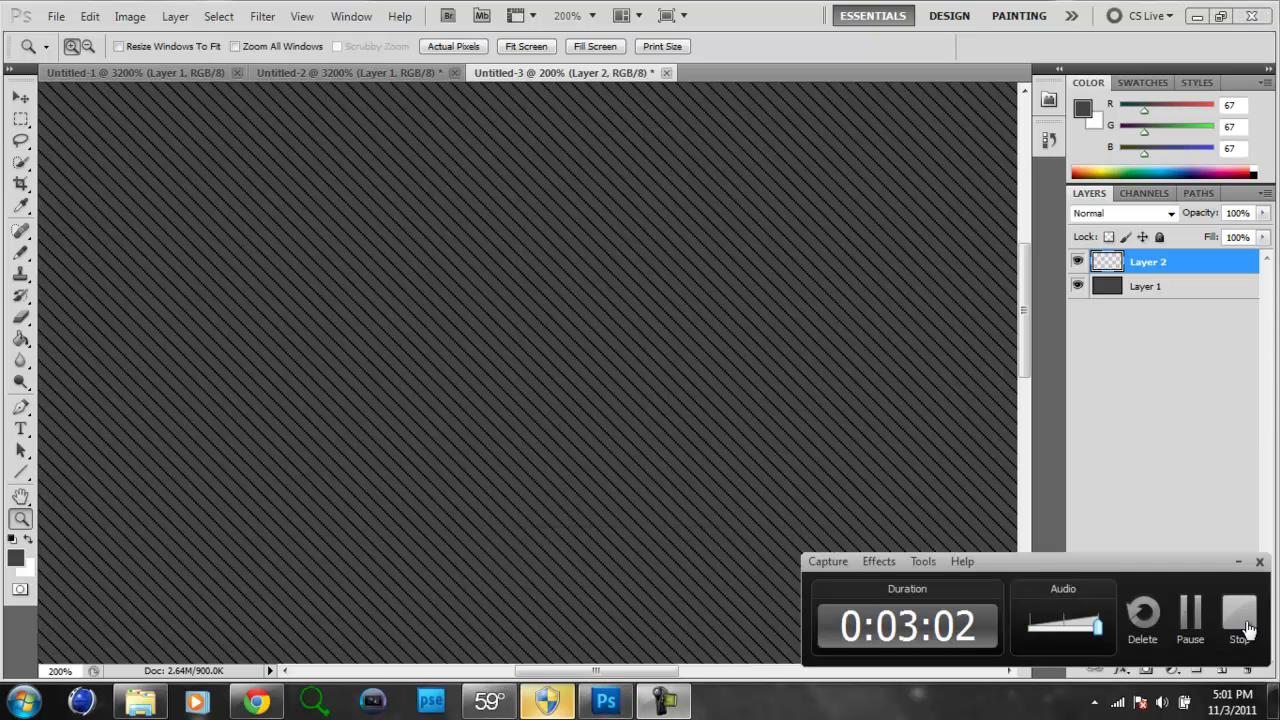